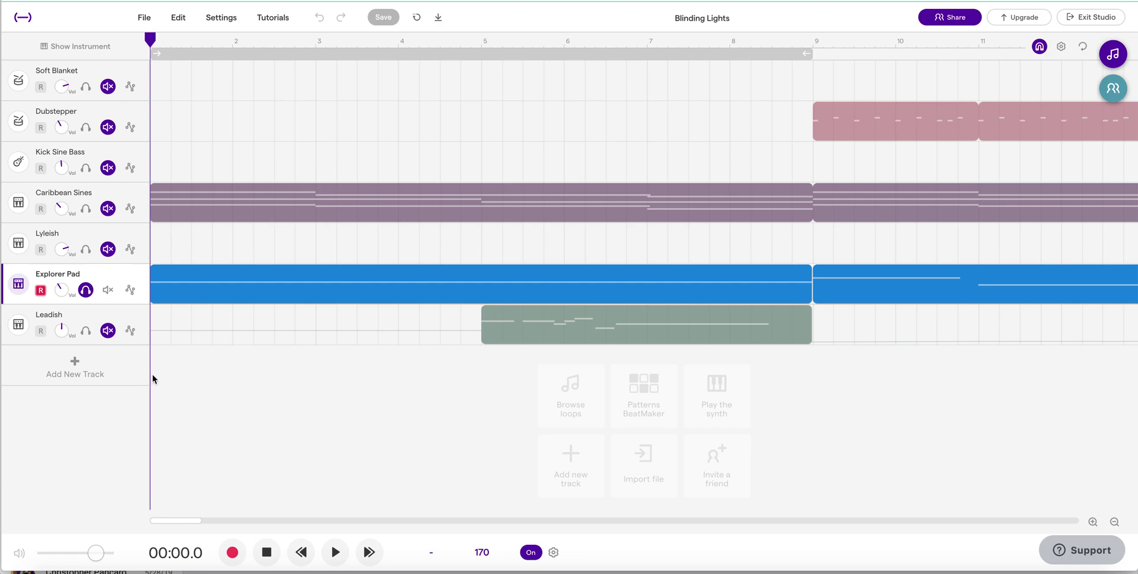
Play the intro briefly, then stop and return to the start of the song
{"action": "key", "text": "space"}
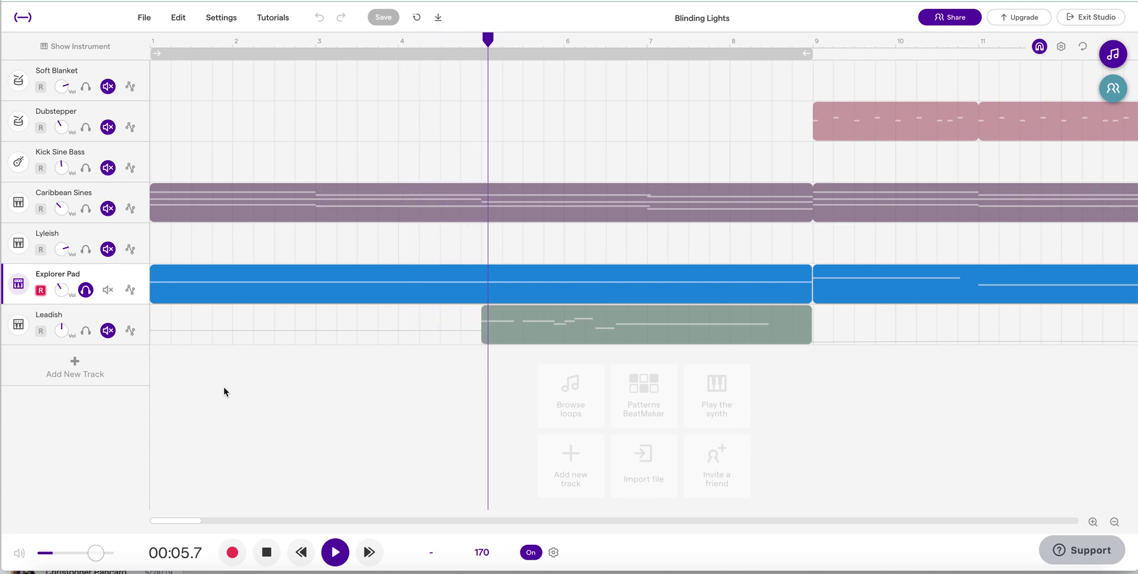
{"action": "key", "text": "space"}
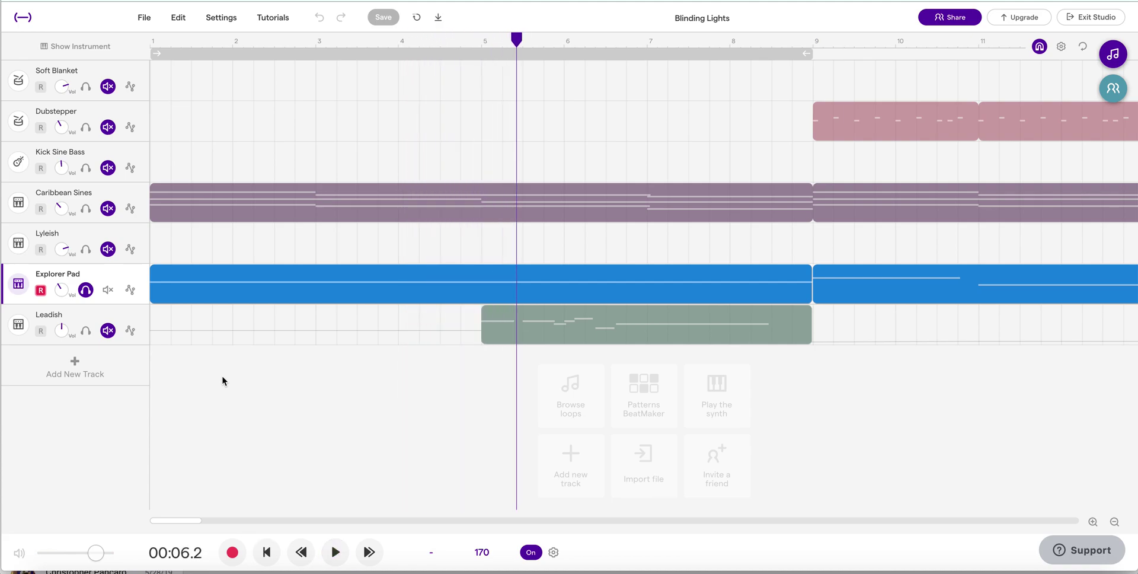
{"action": "key", "text": "Return"}
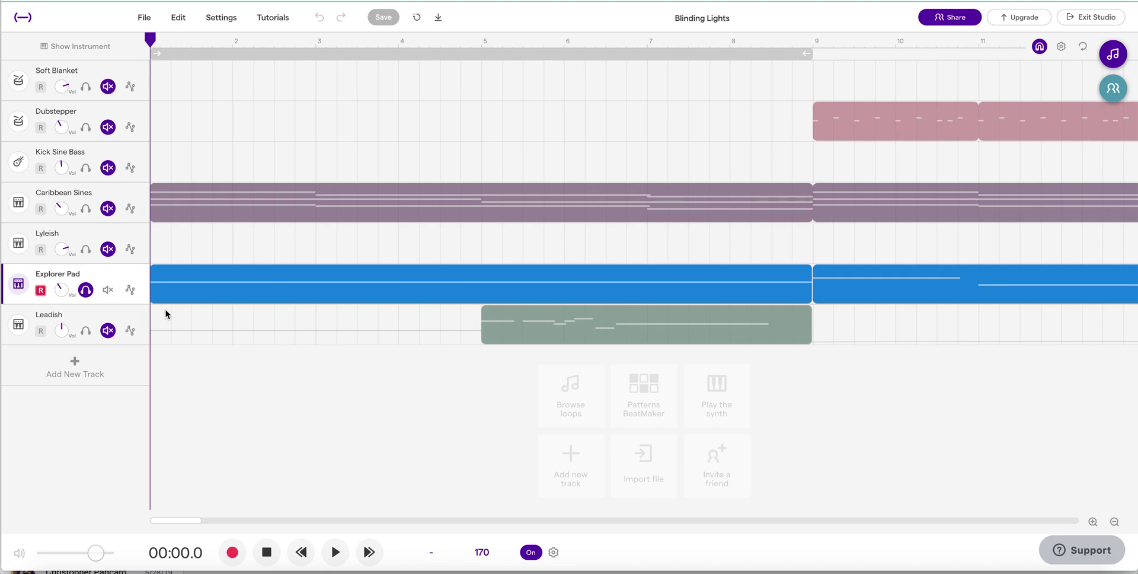
Add a Sweep automation lane to Explorer Pad, keeping the Muffled filter preset
{"action": "left_click", "coordinate": [130, 296]}
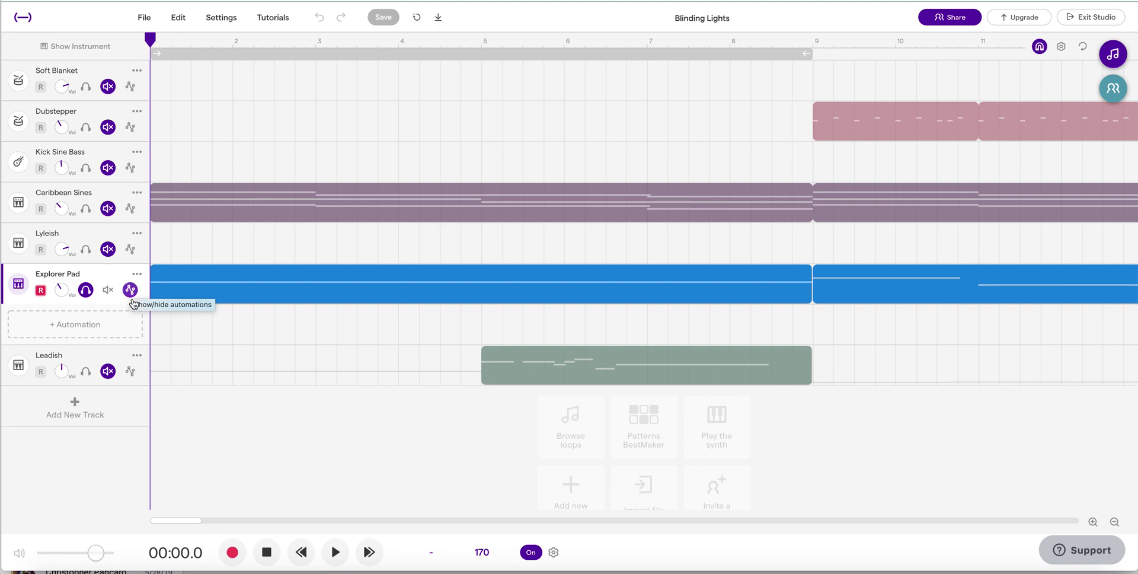
{"action": "left_click", "coordinate": [80, 328]}
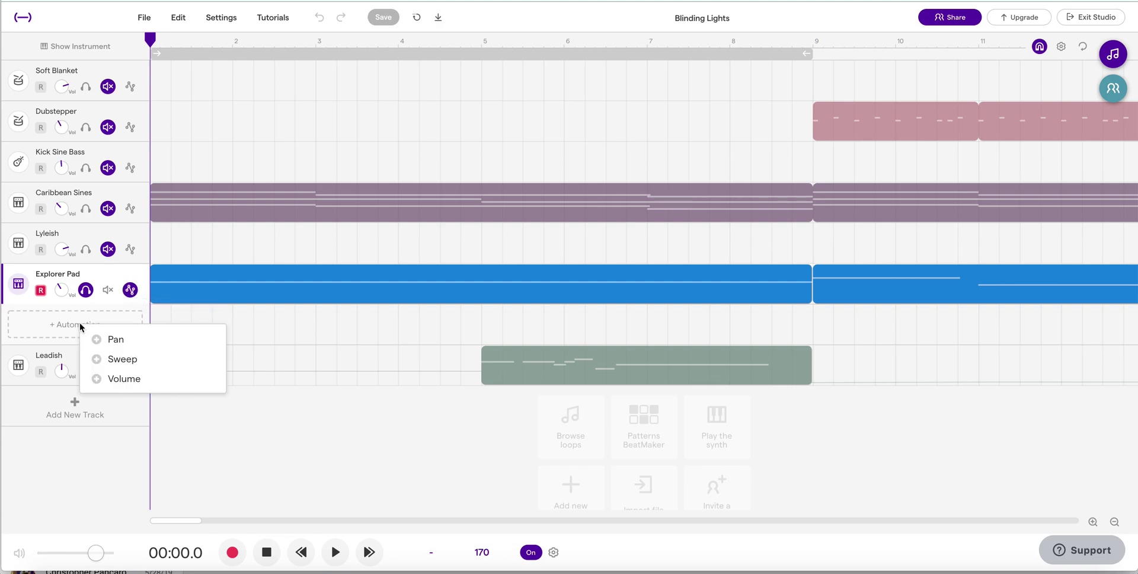
{"action": "left_click", "coordinate": [124, 359]}
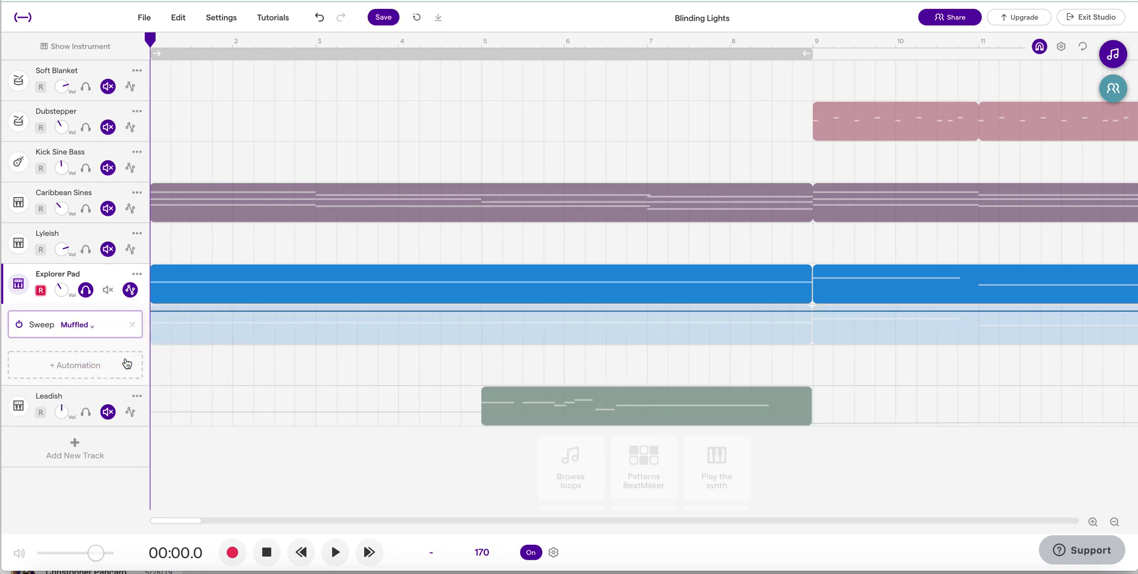
{"action": "left_click", "coordinate": [92, 329]}
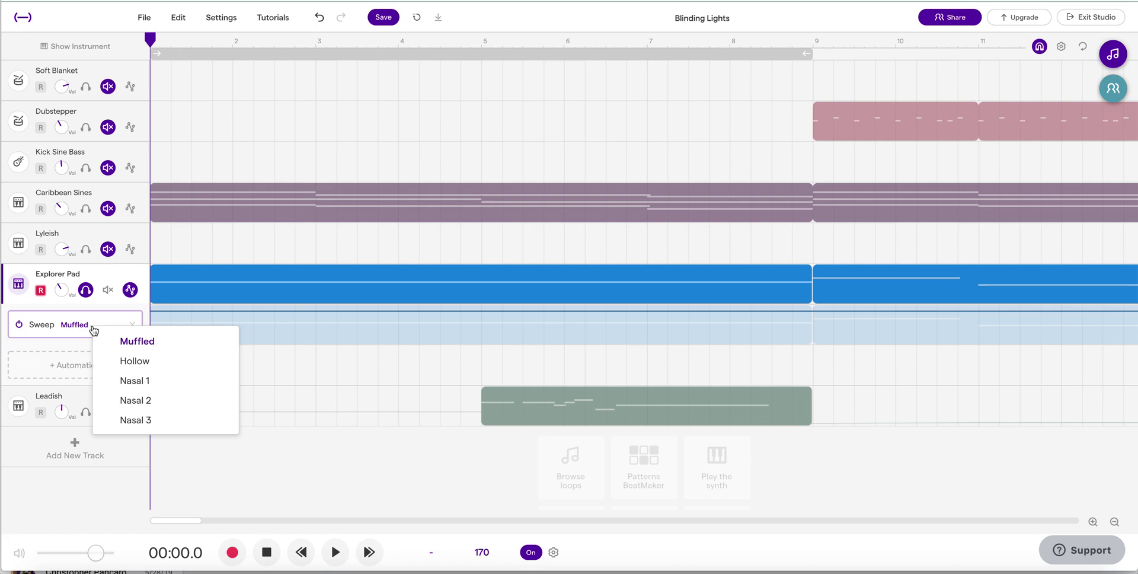
{"action": "left_click", "coordinate": [137, 342]}
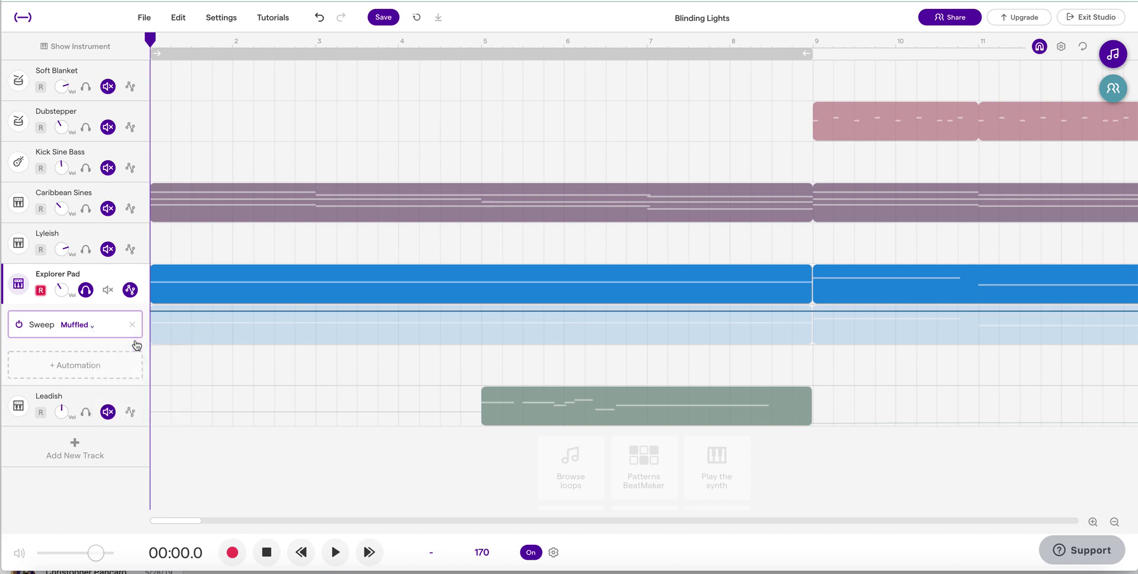
{"action": "left_click", "coordinate": [94, 330]}
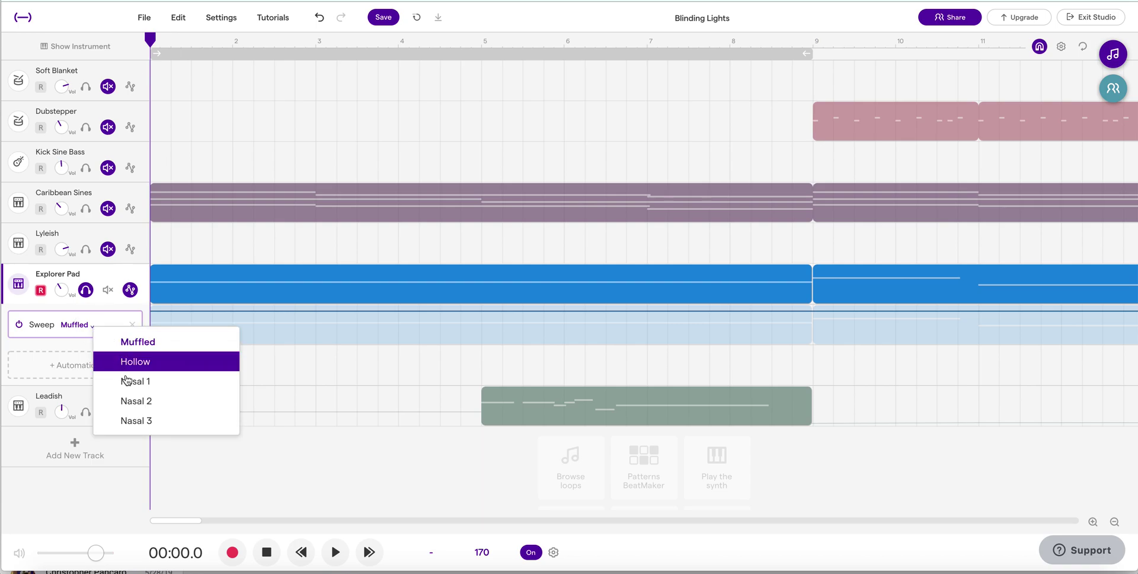
{"action": "left_click", "coordinate": [77, 325]}
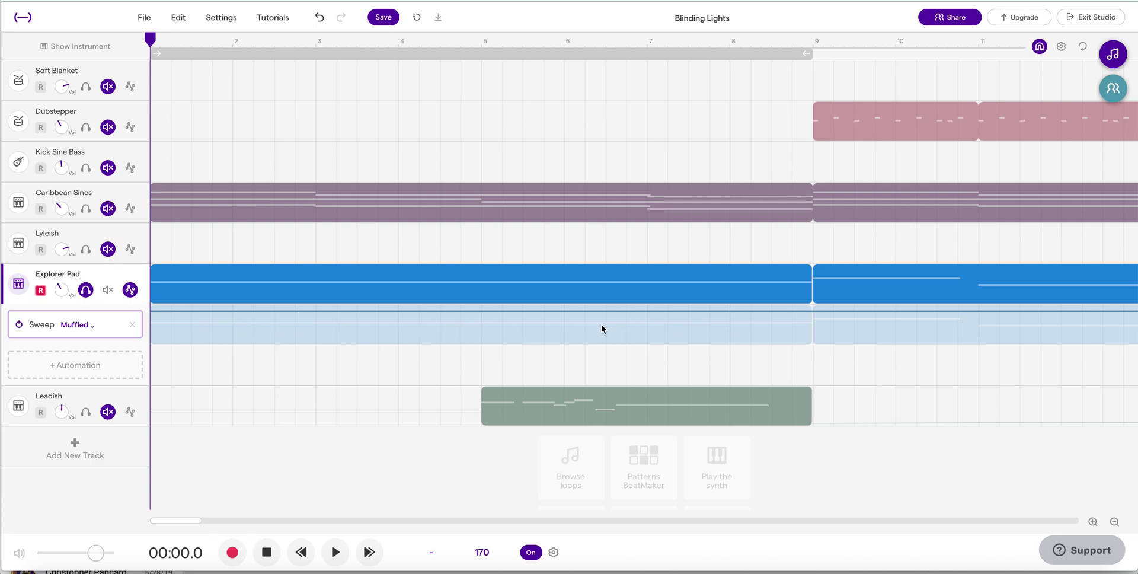
Add Sweep points on Explorer Pad's lane, lowering the start and pulling a point down near bar 2
{"action": "left_click", "coordinate": [161, 311]}
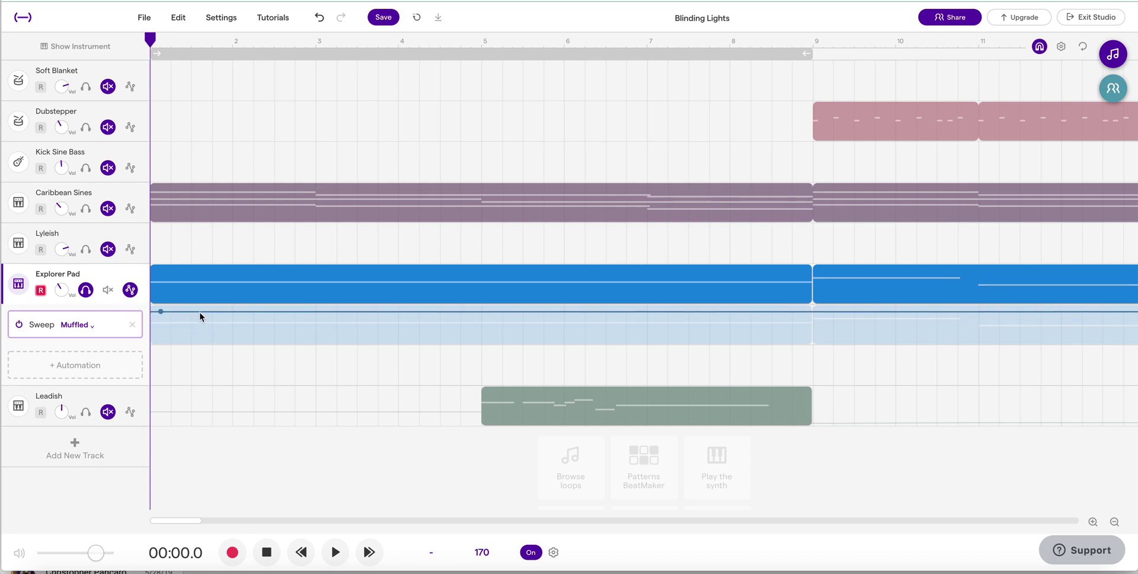
{"action": "left_click_drag", "start_coordinate": [159, 309], "coordinate": [296, 318]}
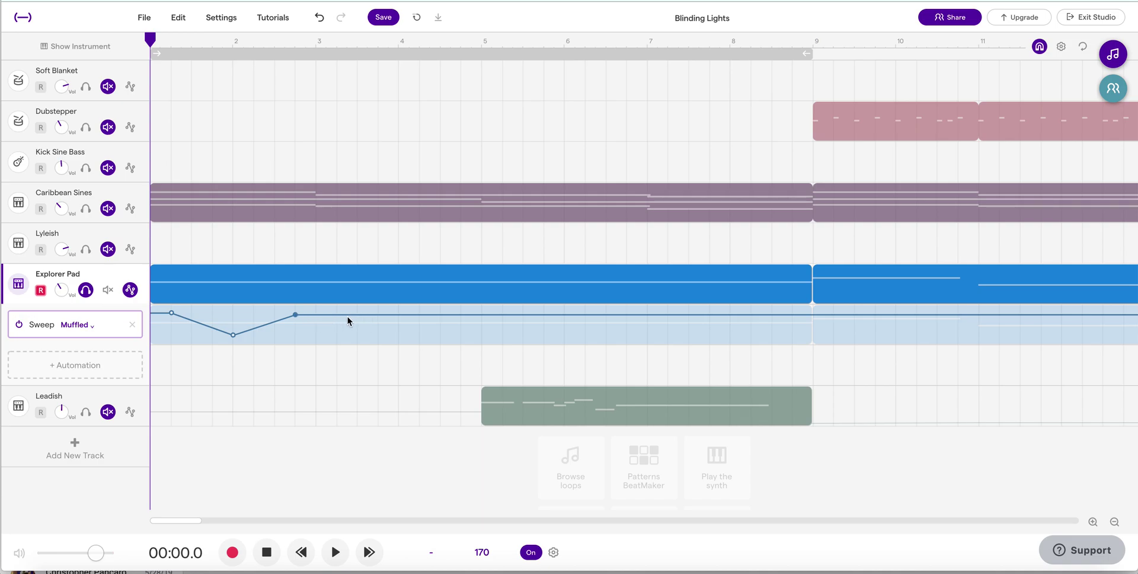
{"action": "left_click_drag", "start_coordinate": [357, 314], "coordinate": [792, 324]}
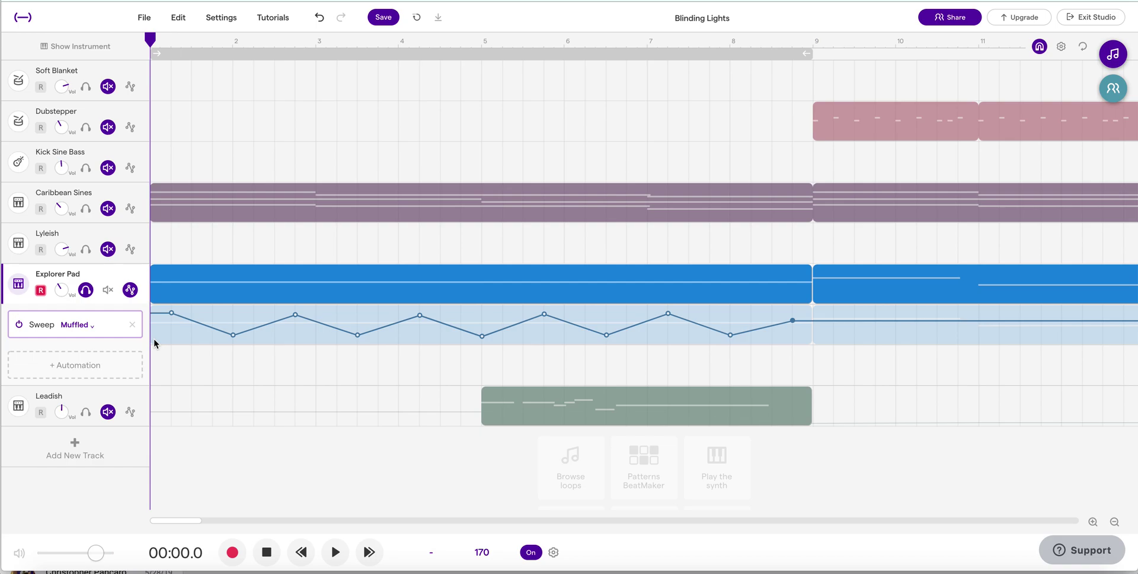
{"action": "key", "text": "space"}
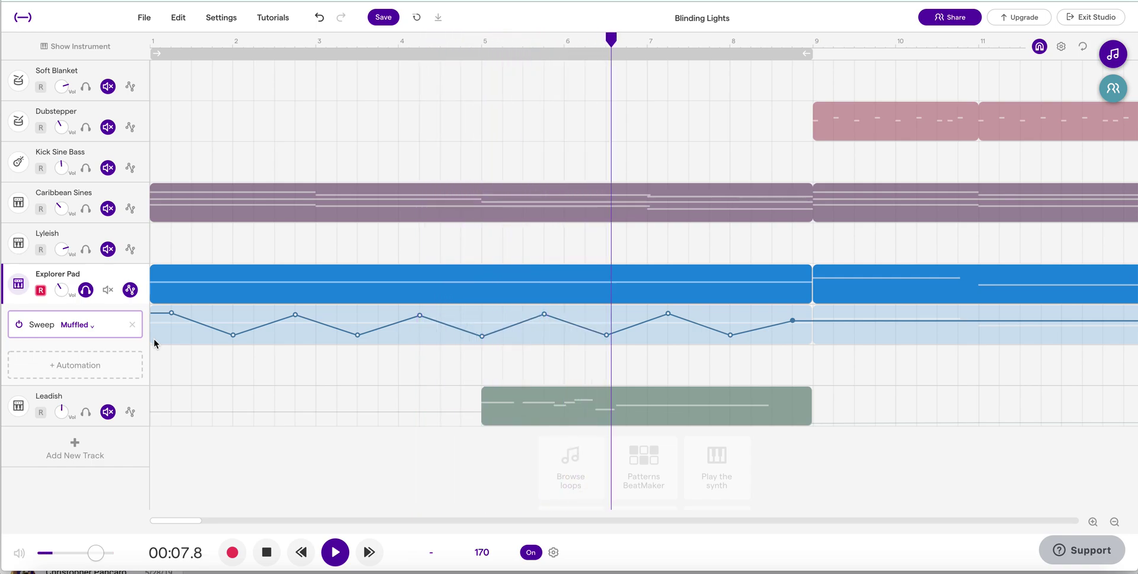
{"action": "left_click", "coordinate": [130, 290]}
{"action": "key", "text": "space"}
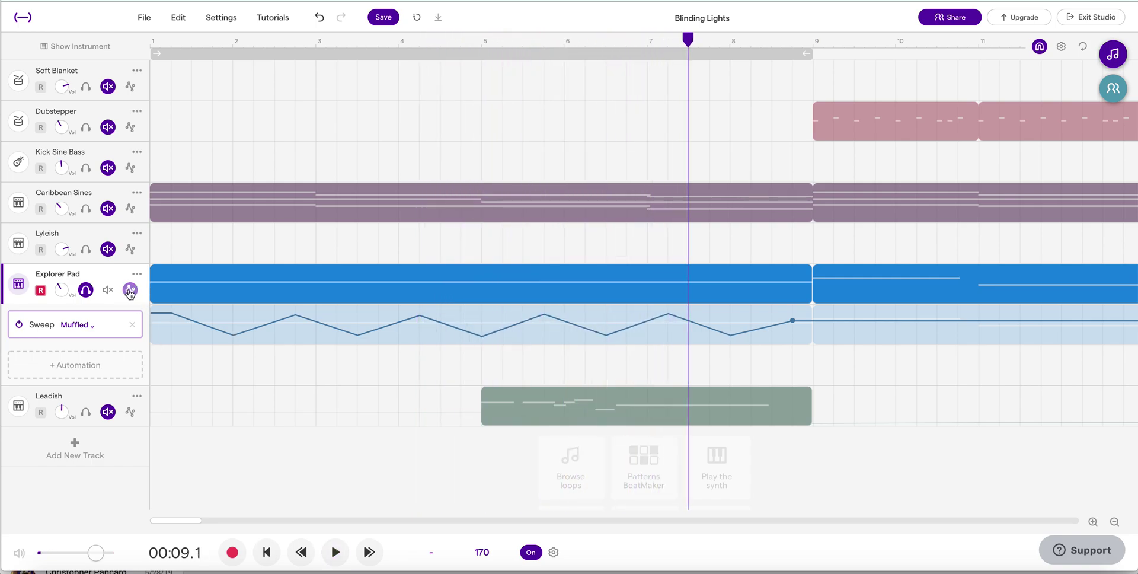
Delete the zigzag Sweep and add a fresh one ramping from low at bar 1 up to bar 2½
{"action": "left_click", "coordinate": [133, 326]}
{"action": "left_click", "coordinate": [607, 333]}
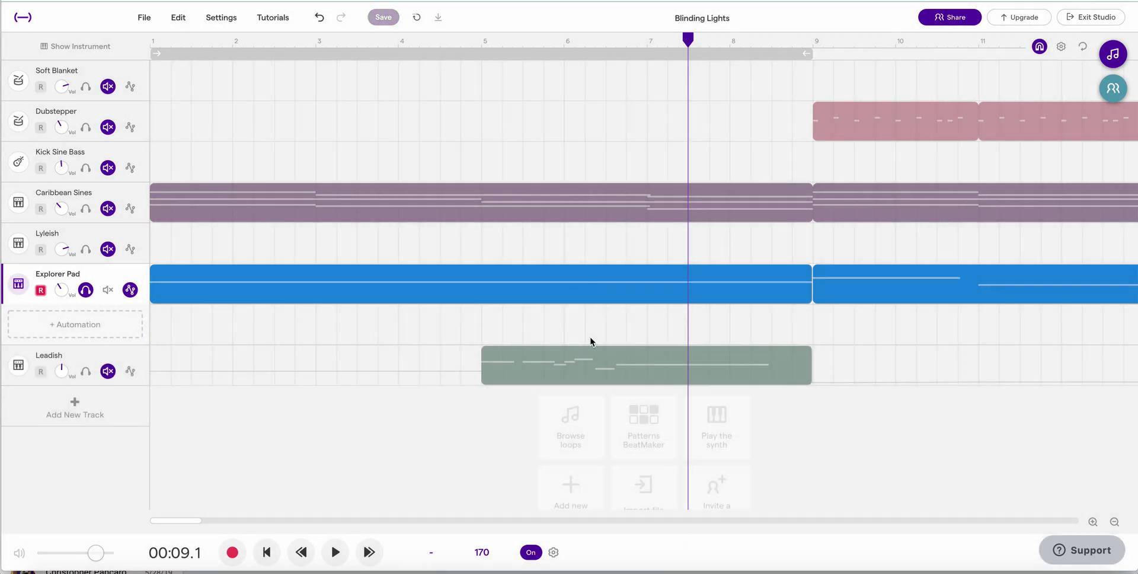
{"action": "left_click", "coordinate": [120, 336]}
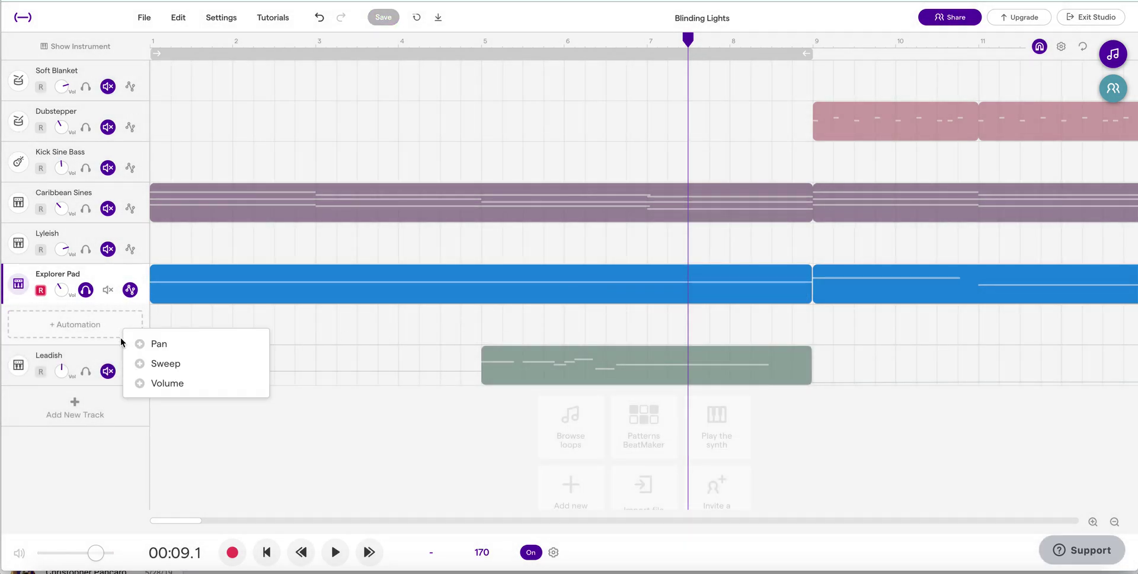
{"action": "left_click", "coordinate": [152, 364]}
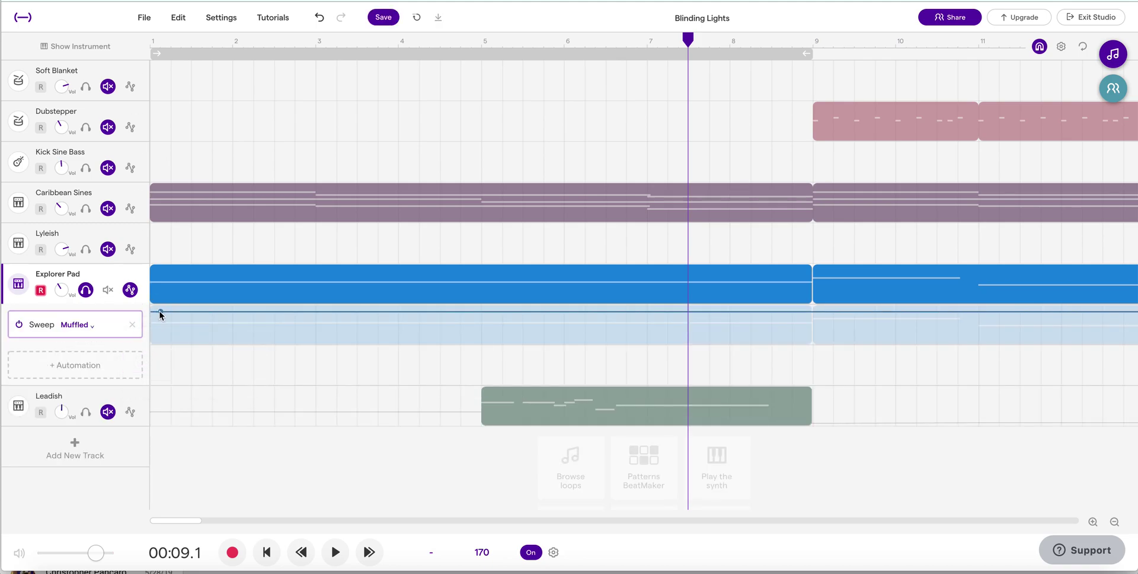
{"action": "left_click_drag", "start_coordinate": [162, 311], "coordinate": [166, 337]}
{"action": "left_click_drag", "start_coordinate": [271, 333], "coordinate": [275, 314]}
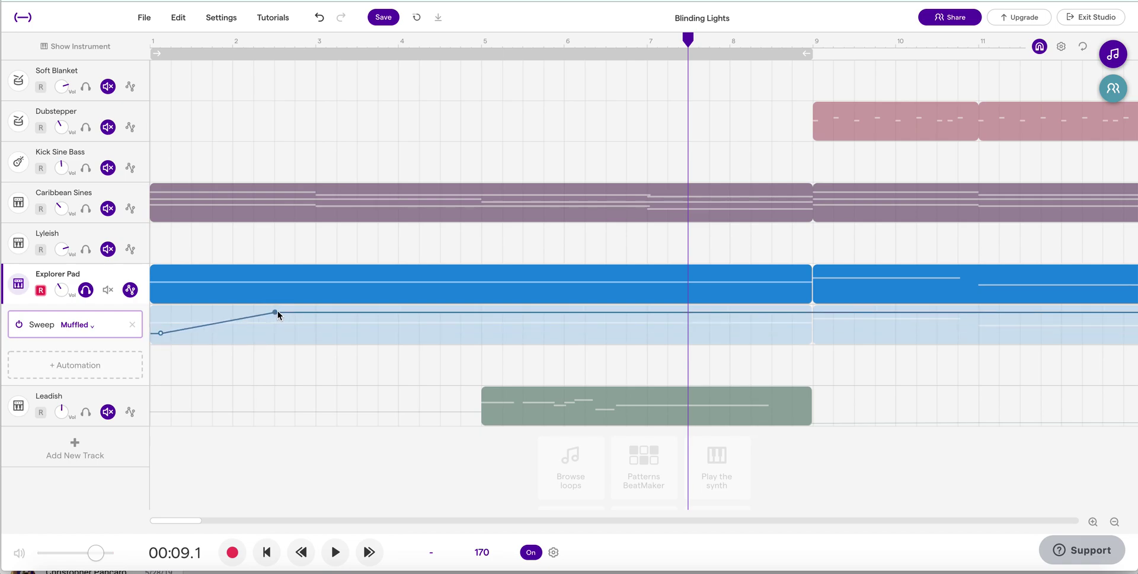
Play the intro from the start to hear the new sweep, then stop
{"action": "key", "text": "Return"}
{"action": "key", "text": "space"}
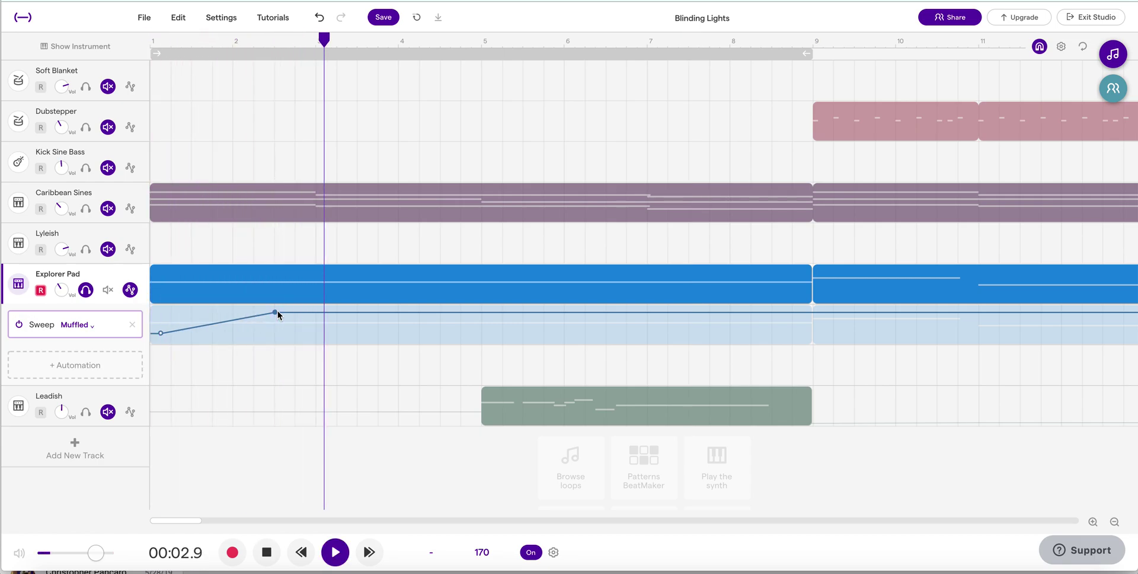
{"action": "key", "text": "space"}
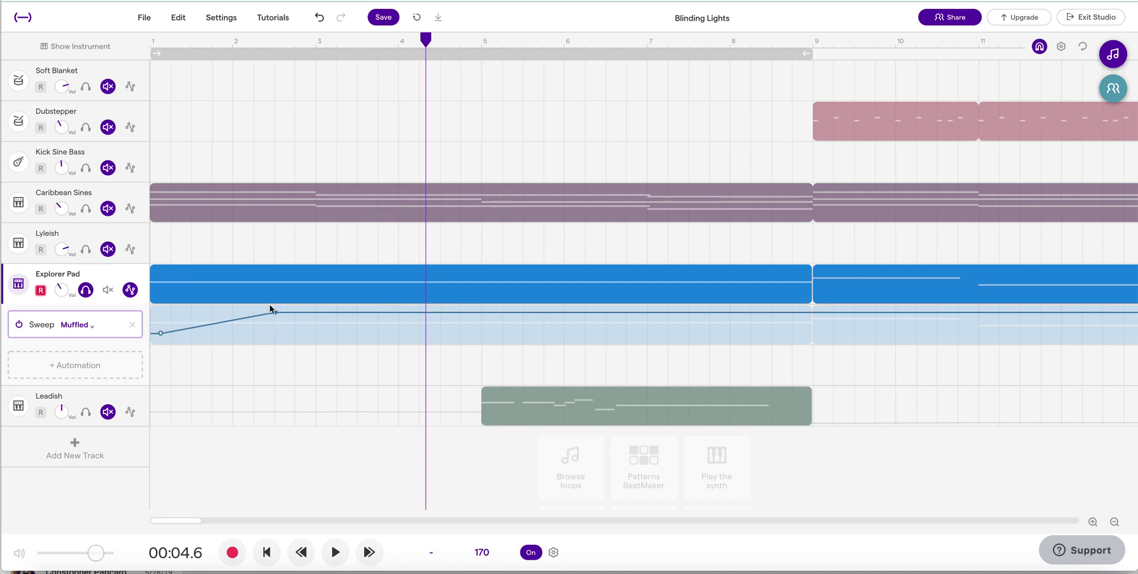
Play the song from bar 9 to about bar 14, then scroll back to bar 1
{"action": "mouse_move", "coordinate": [643, 282]}
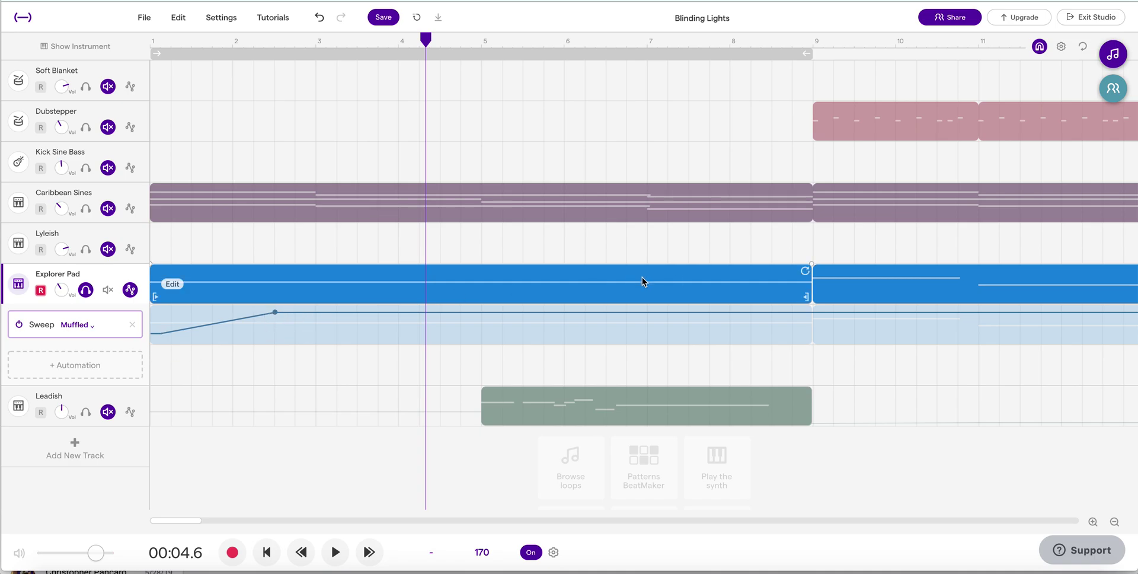
{"action": "left_click", "coordinate": [814, 40]}
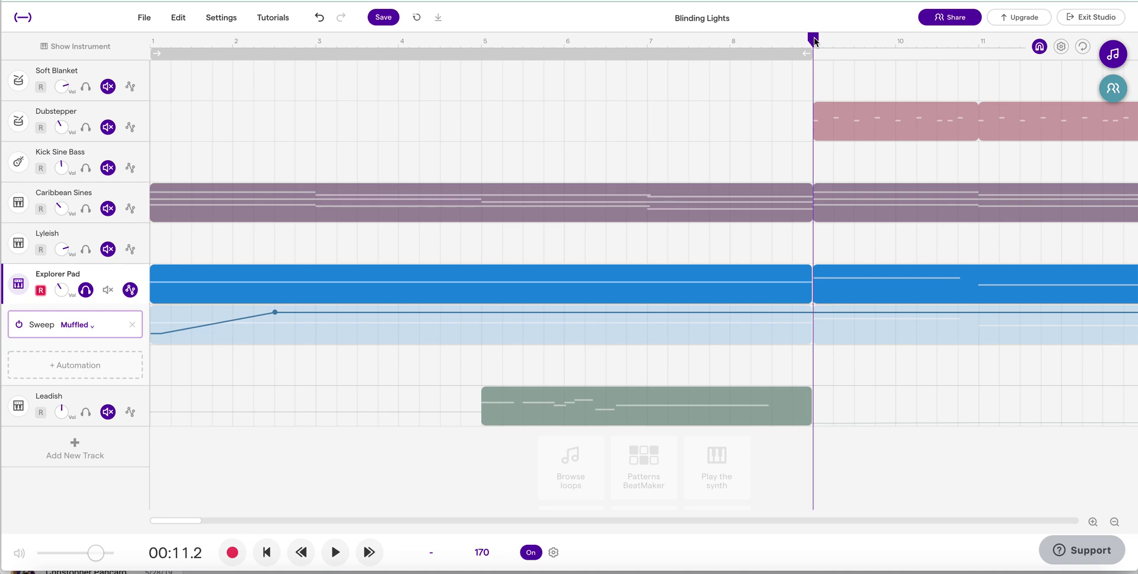
{"action": "mouse_move", "coordinate": [1034, 294]}
{"action": "key", "text": "space"}
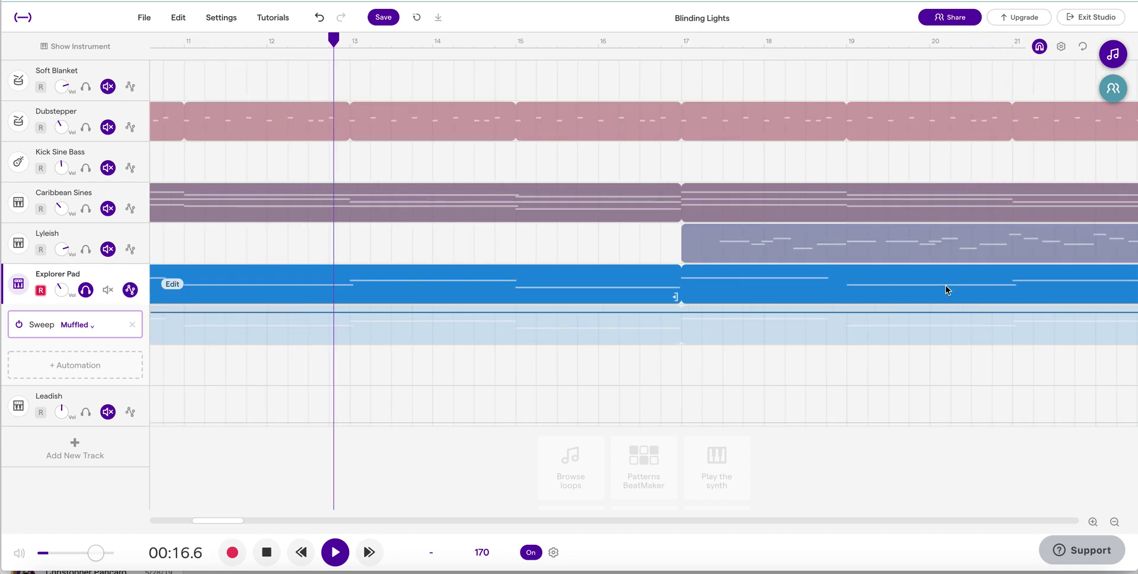
{"action": "key", "text": "space"}
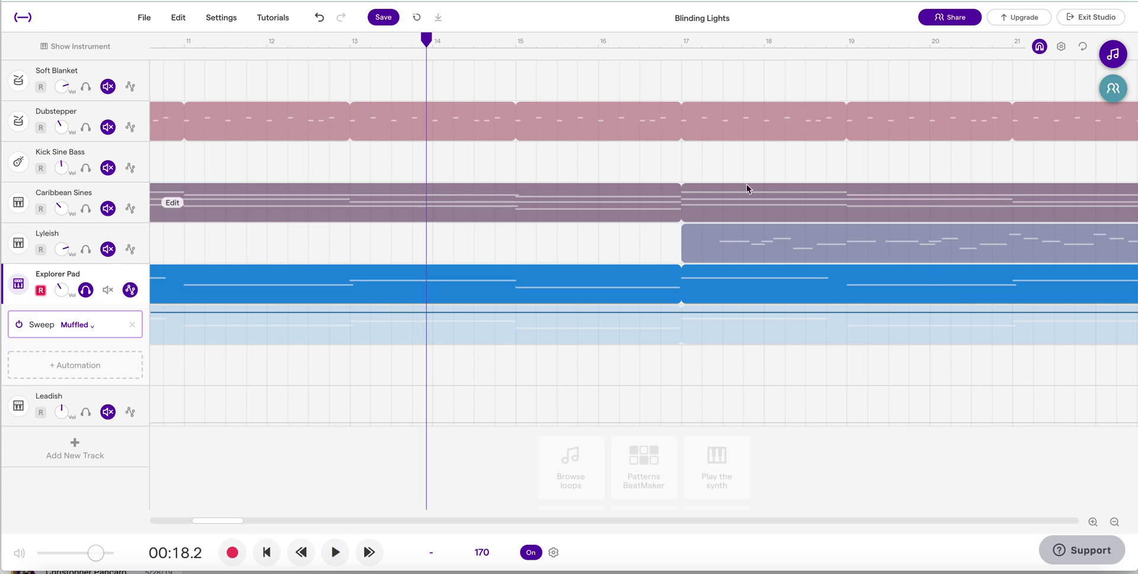
{"action": "scroll", "coordinate": [407, 259], "scroll_direction": "left", "scroll_amount": 10}
{"action": "scroll", "coordinate": [407, 256], "scroll_direction": "left", "scroll_amount": 1}
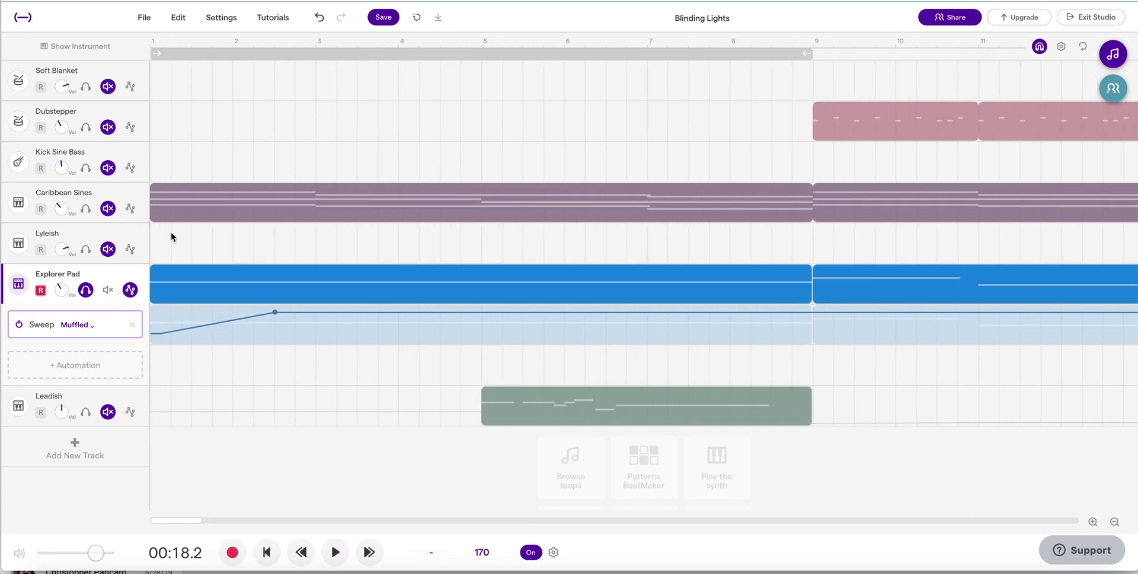
Delete Explorer Pad's Sweep automation and move the long intro clip up onto the Explorer Pad row
{"action": "left_click", "coordinate": [135, 326]}
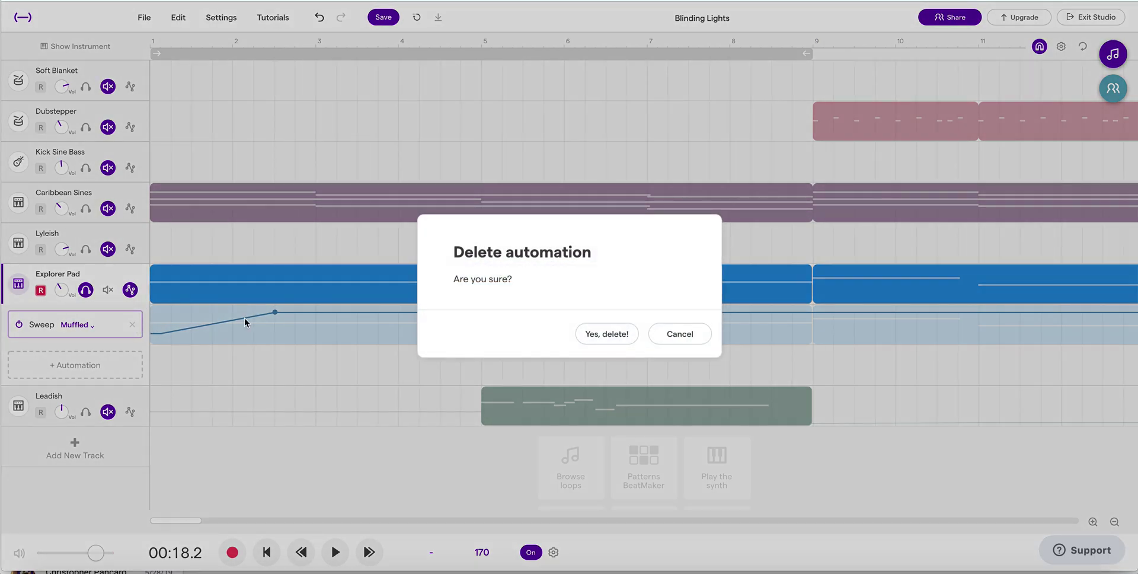
{"action": "left_click", "coordinate": [613, 333]}
{"action": "mouse_move", "coordinate": [186, 287]}
{"action": "left_click_drag", "start_coordinate": [199, 271], "coordinate": [209, 306]}
{"action": "mouse_move", "coordinate": [207, 356]}
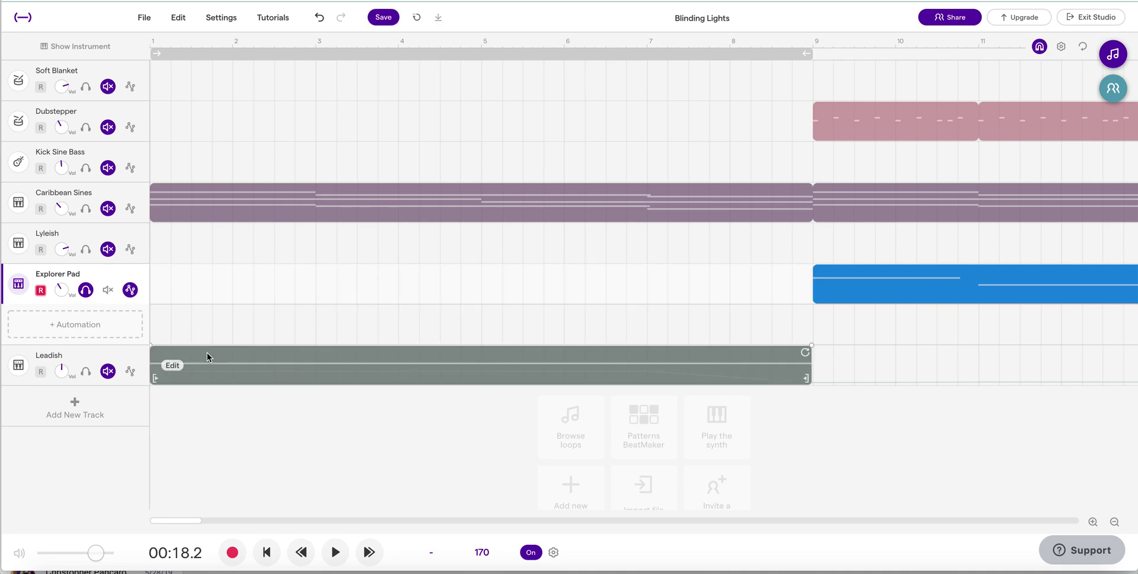
{"action": "key", "text": "ctrl+z"}
{"action": "key", "text": "ctrl+z"}
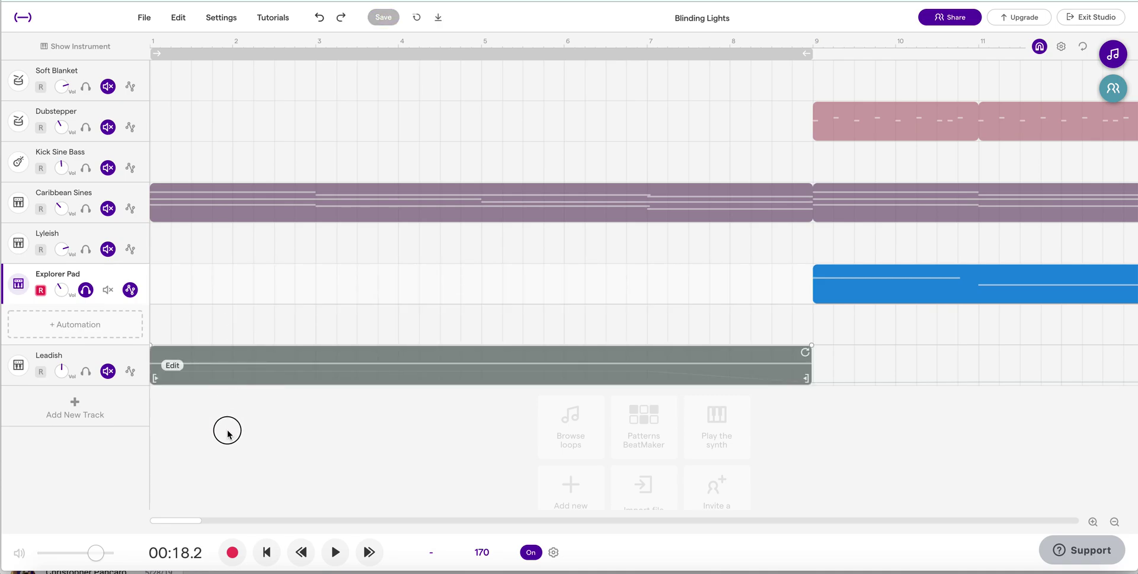
{"action": "left_click_drag", "start_coordinate": [224, 376], "coordinate": [243, 292]}
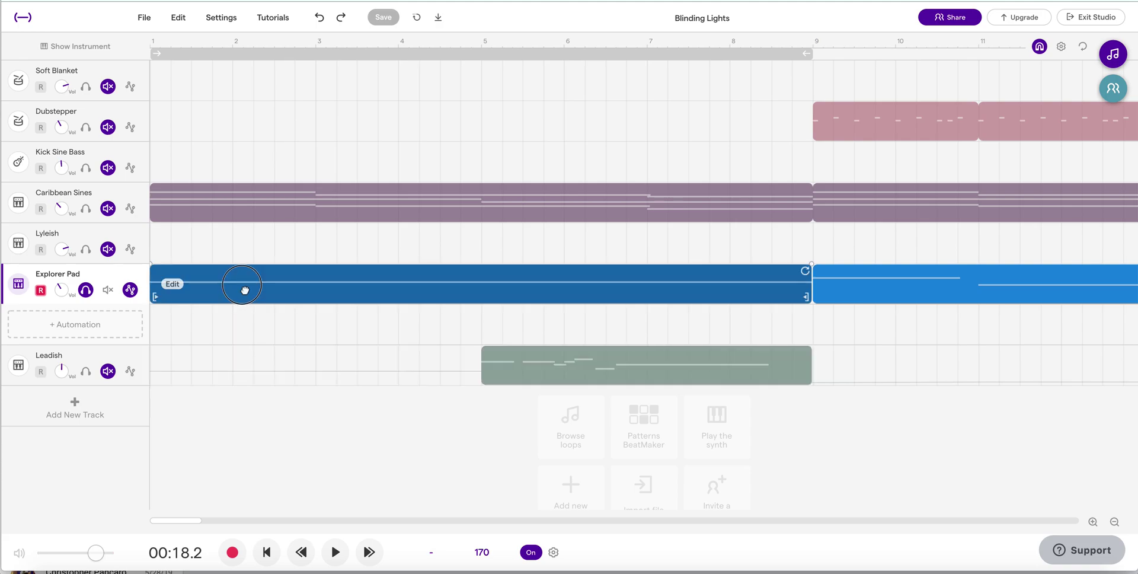
Add a new synthesizer track, Flutter Wave, and move the intro pad clip onto it
{"action": "left_click", "coordinate": [84, 402]}
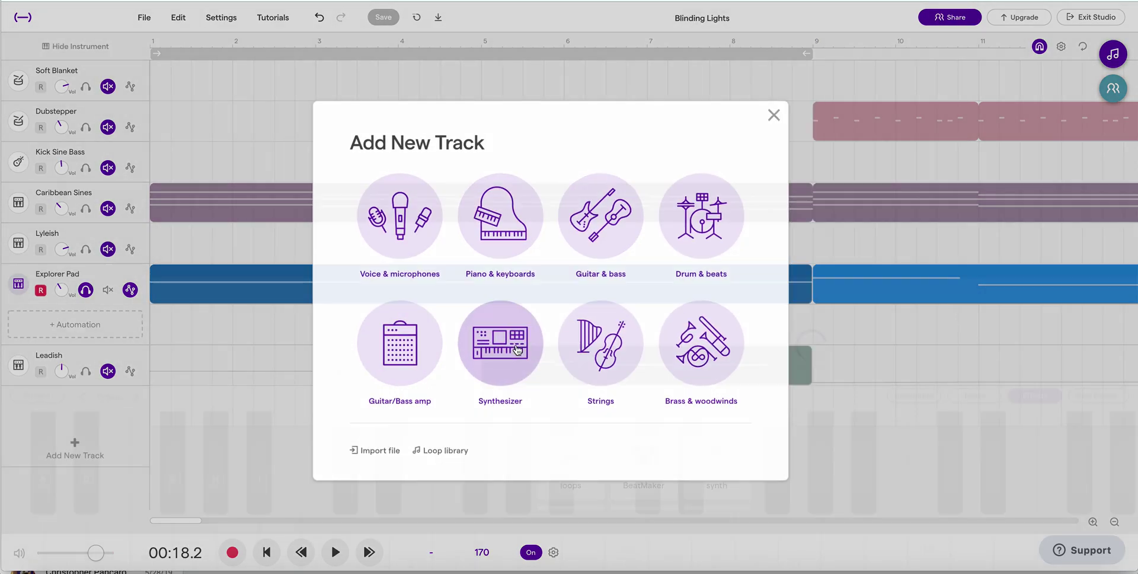
{"action": "left_click", "coordinate": [517, 350]}
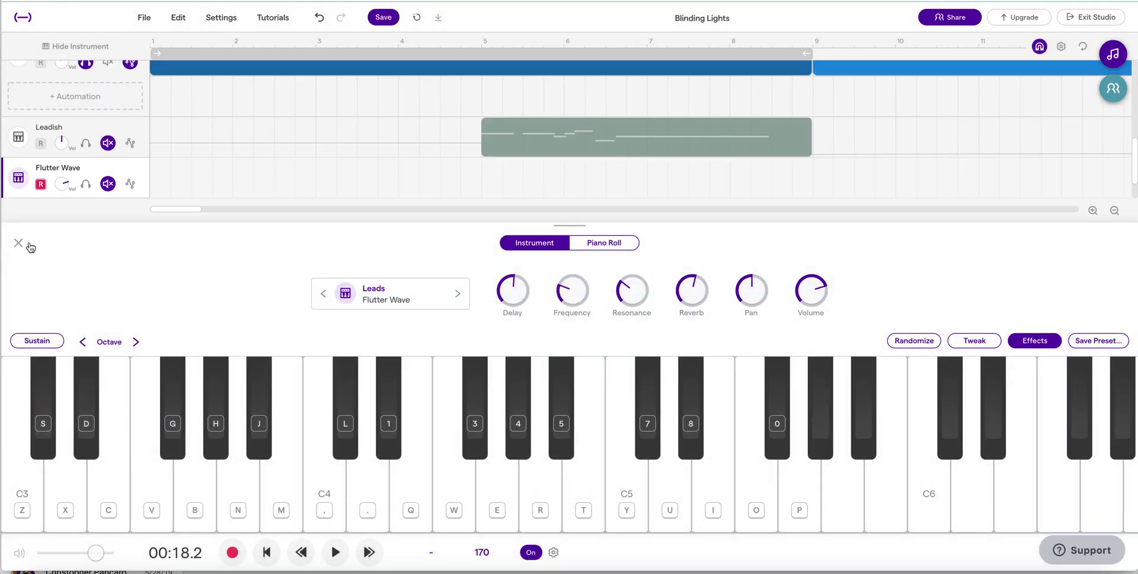
{"action": "left_click", "coordinate": [19, 243]}
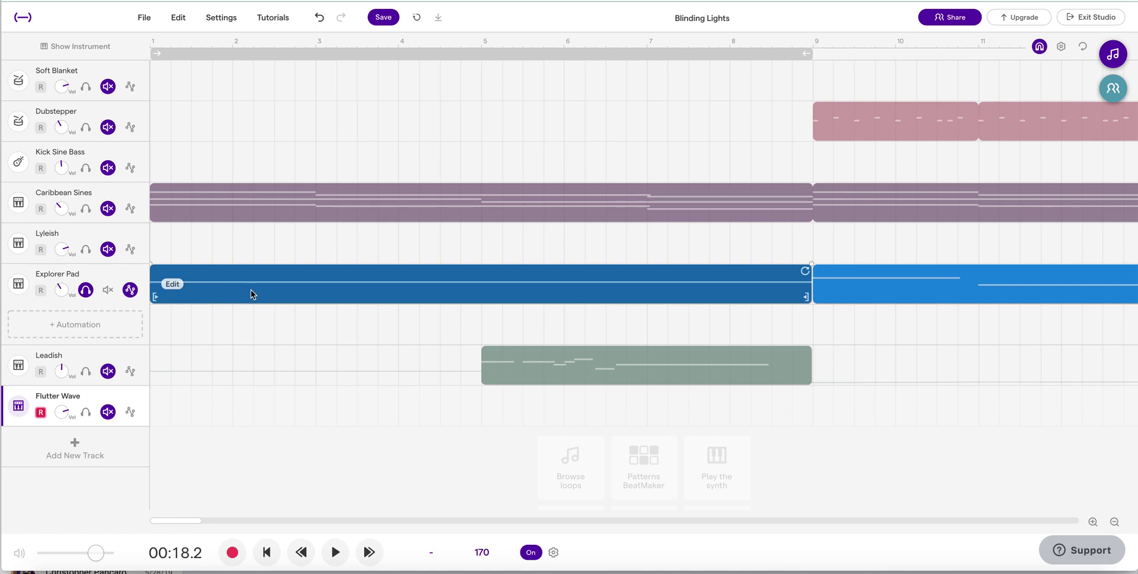
{"action": "left_click_drag", "start_coordinate": [251, 292], "coordinate": [244, 416]}
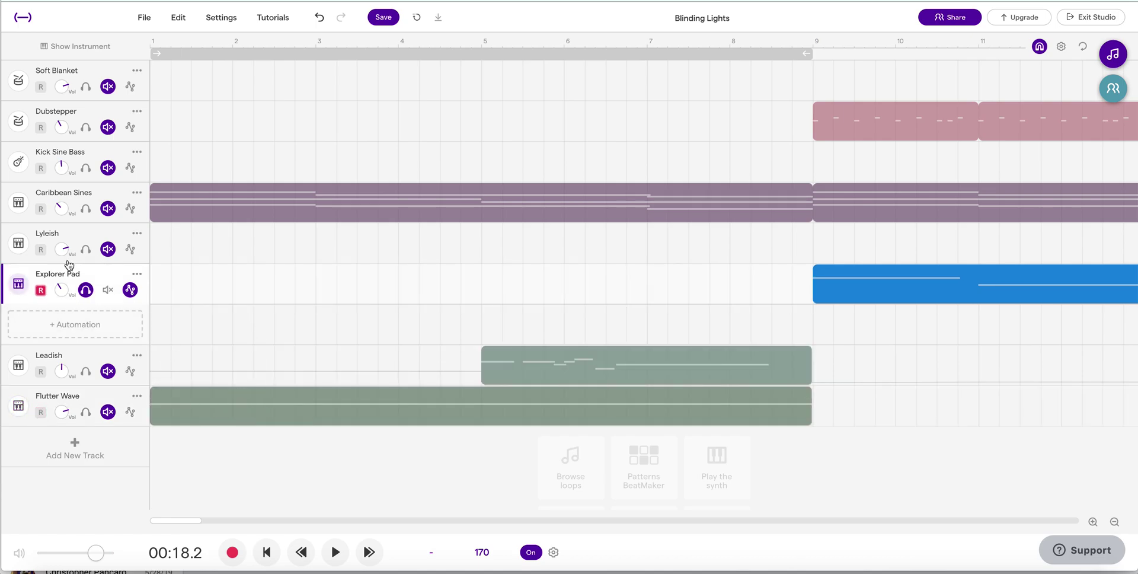
Set the Flutter Wave track's instrument to the Synths › Pads › Explorer Pad preset and preview the song
{"action": "double_click", "coordinate": [219, 407]}
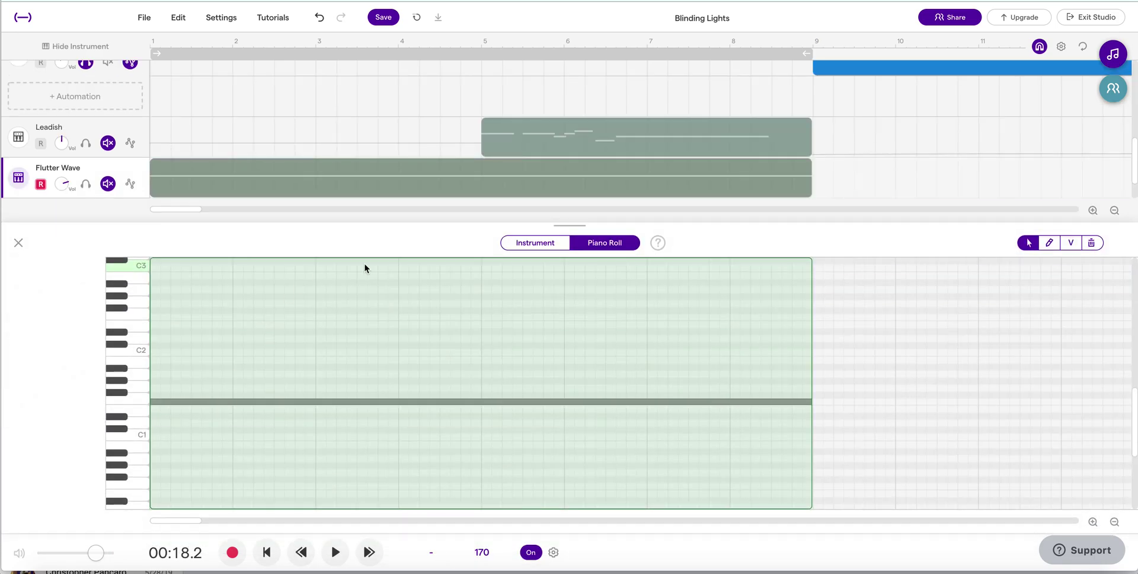
{"action": "left_click", "coordinate": [517, 244]}
{"action": "left_click", "coordinate": [388, 295]}
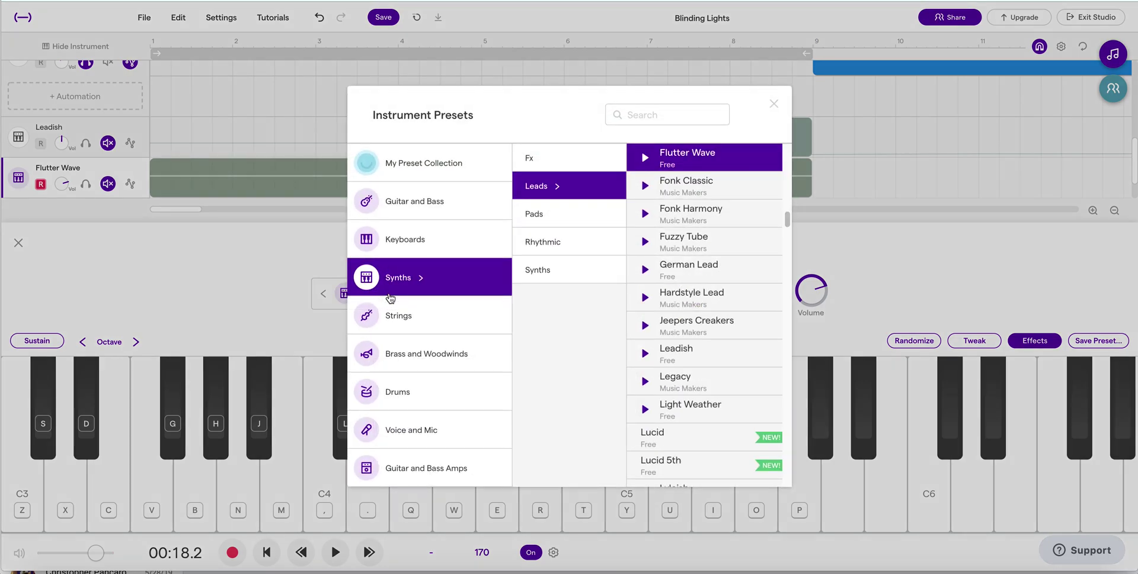
{"action": "left_click", "coordinate": [560, 212]}
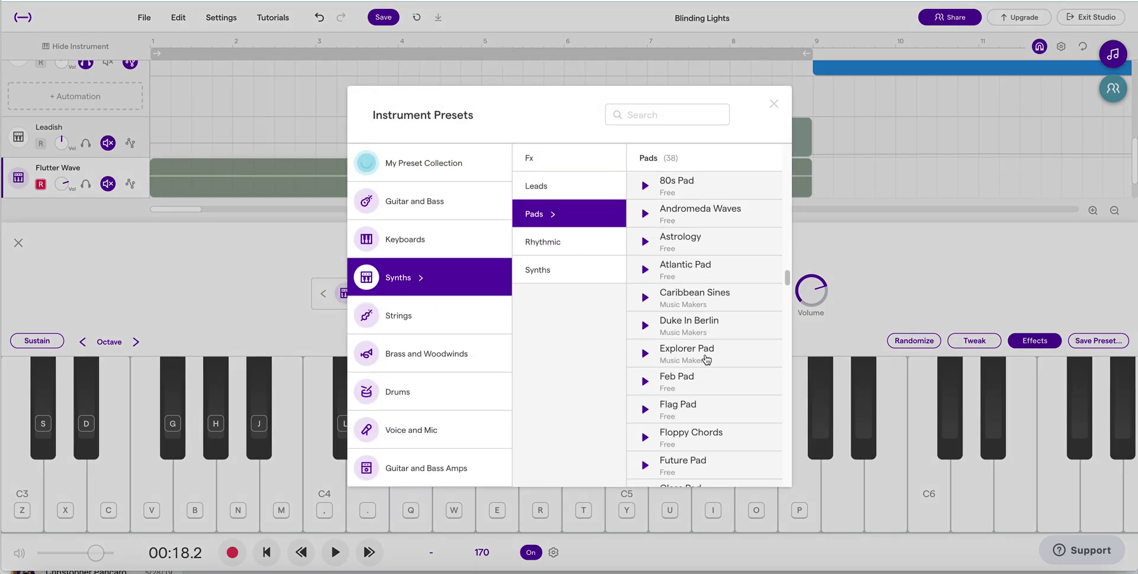
{"action": "left_click", "coordinate": [705, 359]}
{"action": "left_click", "coordinate": [265, 279]}
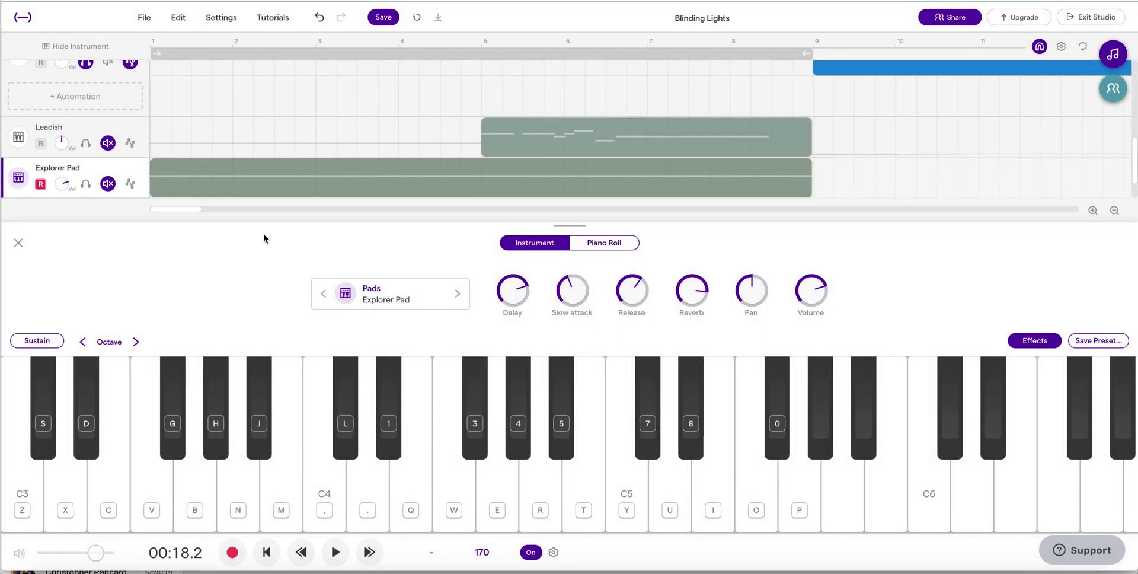
{"action": "key", "text": "space"}
Solo the bottom Explorer Pad track and replay the intro from the start to about bar 5
{"action": "left_click", "coordinate": [18, 242]}
{"action": "key", "text": "space"}
{"action": "left_click", "coordinate": [86, 412]}
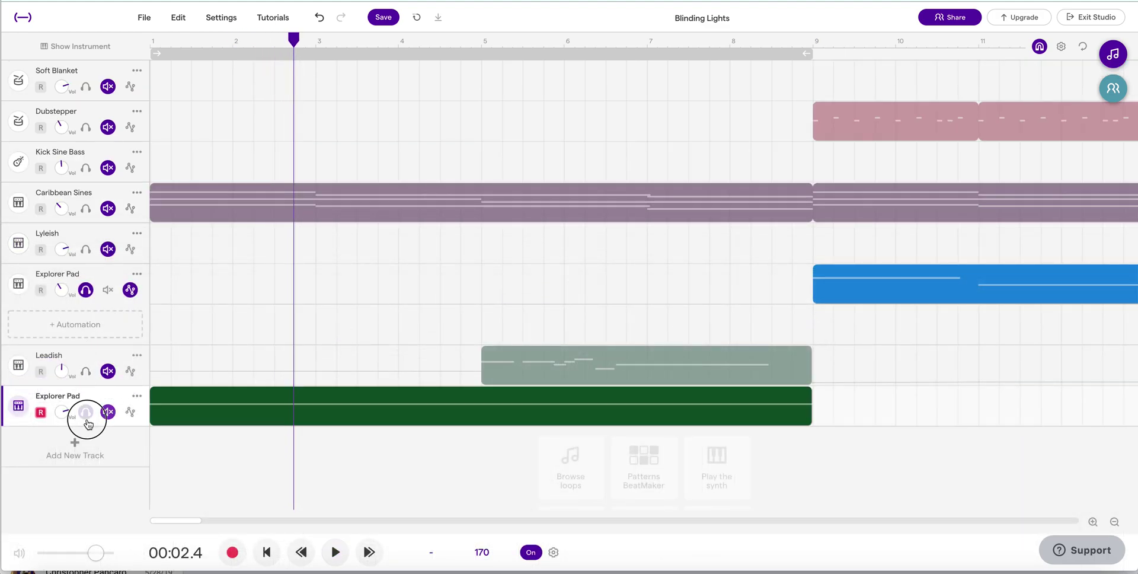
{"action": "key", "text": "space"}
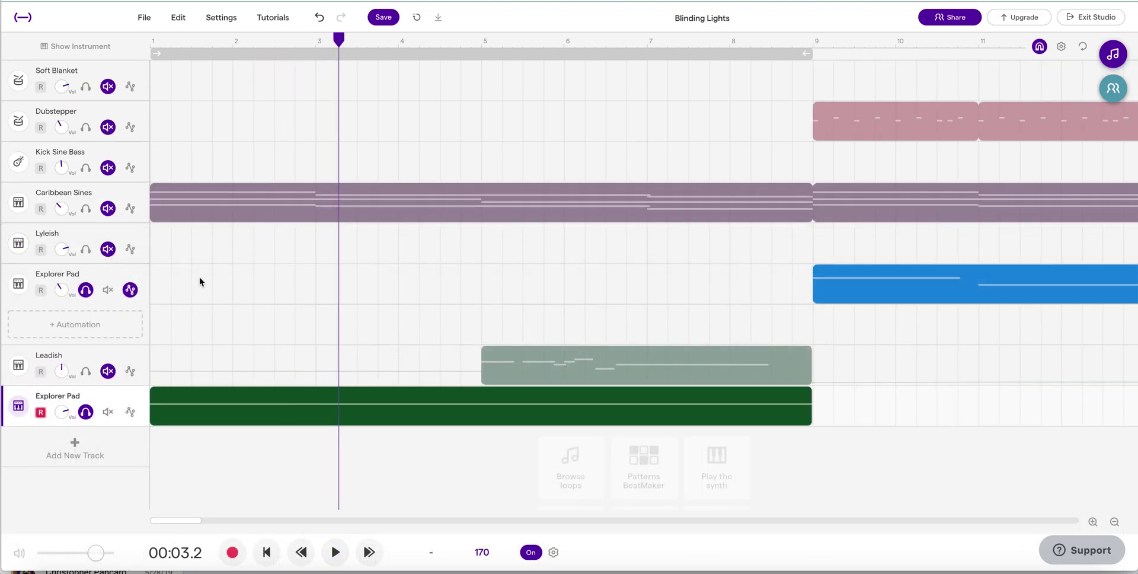
{"action": "key", "text": "Return"}
{"action": "key", "text": "space"}
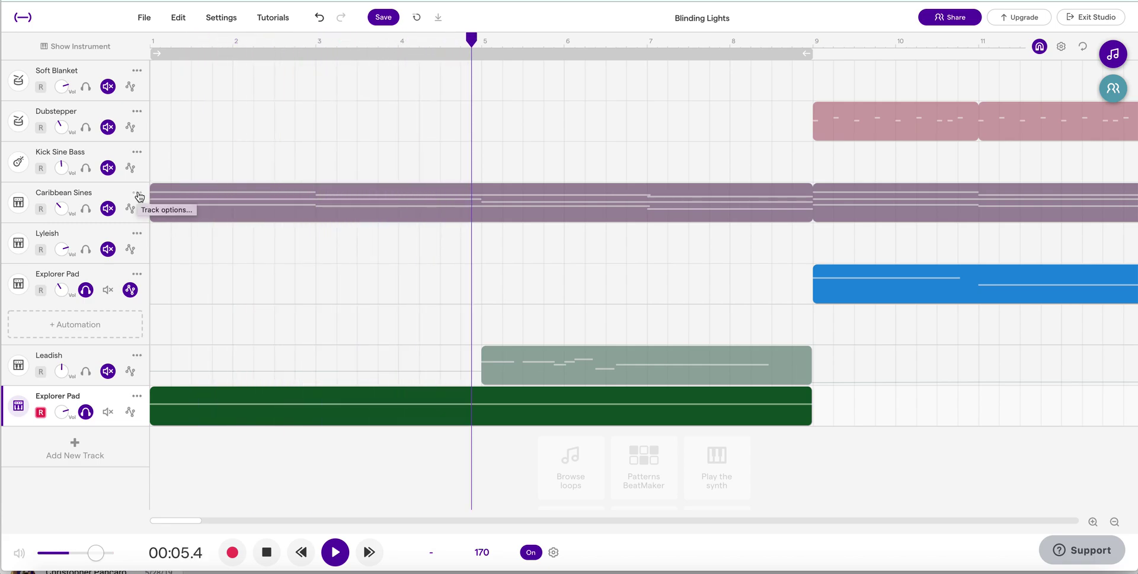
{"action": "key", "text": "space"}
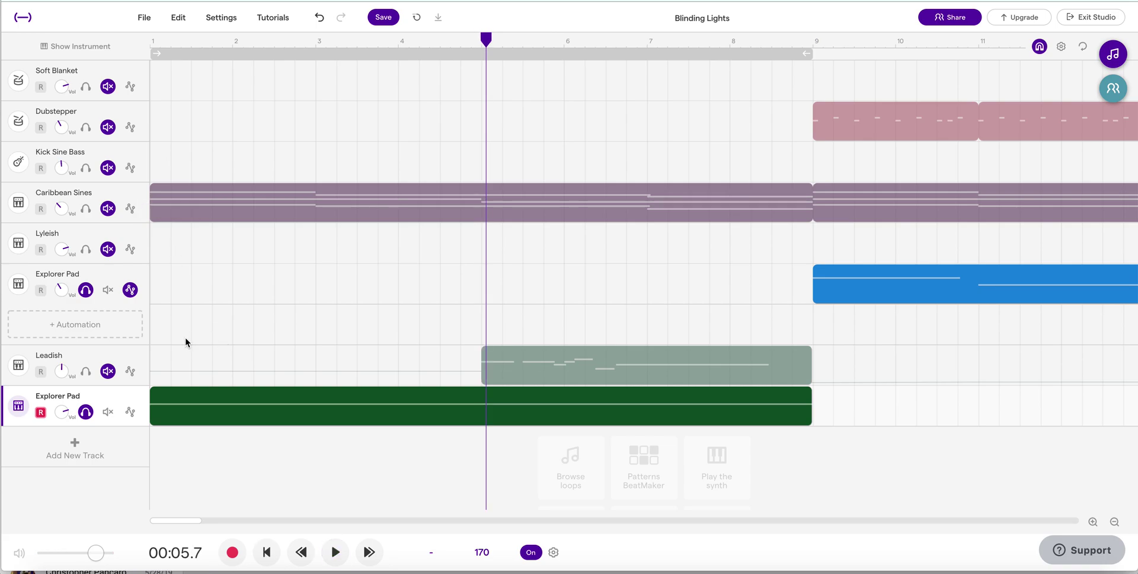
Add a Muffled Sweep lane to the bottom Explorer Pad, ramping up from low to about bar 3
{"action": "mouse_move", "coordinate": [201, 387]}
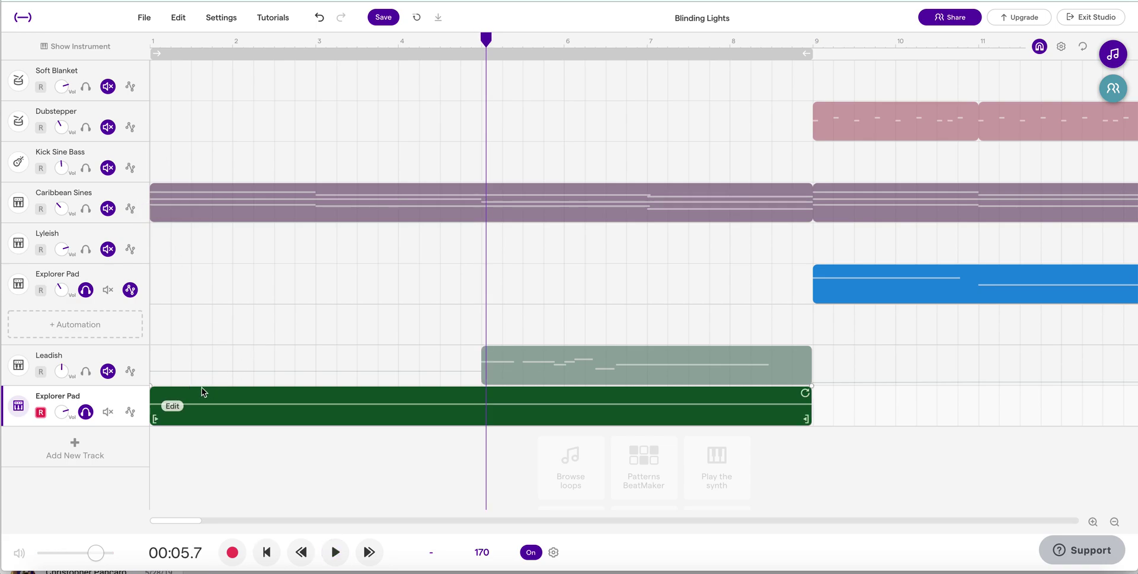
{"action": "left_click", "coordinate": [129, 412]}
{"action": "left_click", "coordinate": [123, 444]}
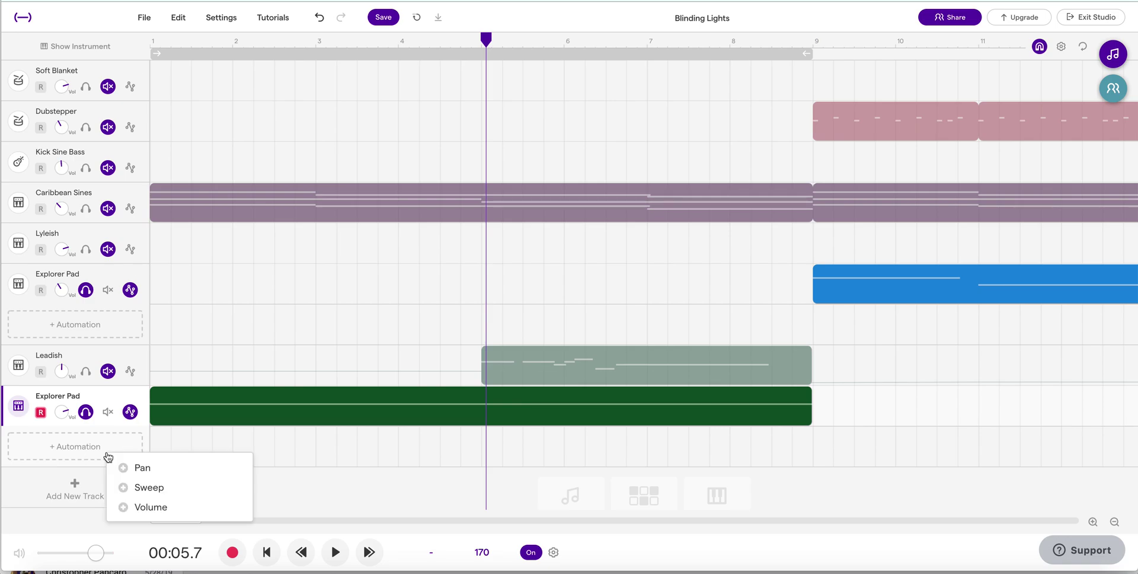
{"action": "left_click", "coordinate": [139, 485]}
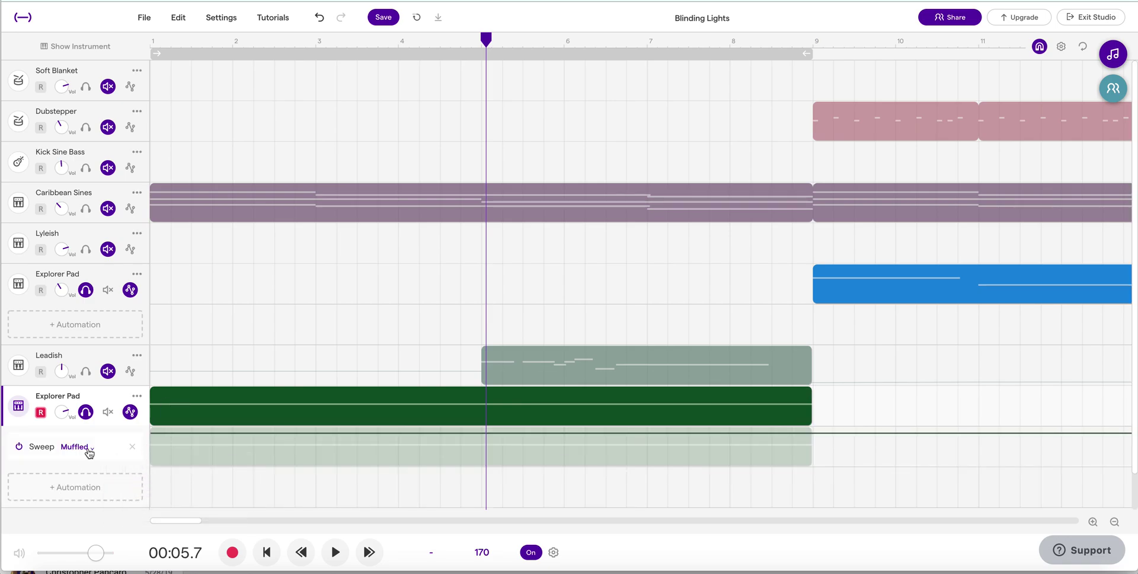
{"action": "left_click_drag", "start_coordinate": [168, 437], "coordinate": [167, 462]}
{"action": "left_click_drag", "start_coordinate": [335, 459], "coordinate": [338, 435]}
Play the intro from the start to hear the sweep ramp, then stop
{"action": "key", "text": "Return"}
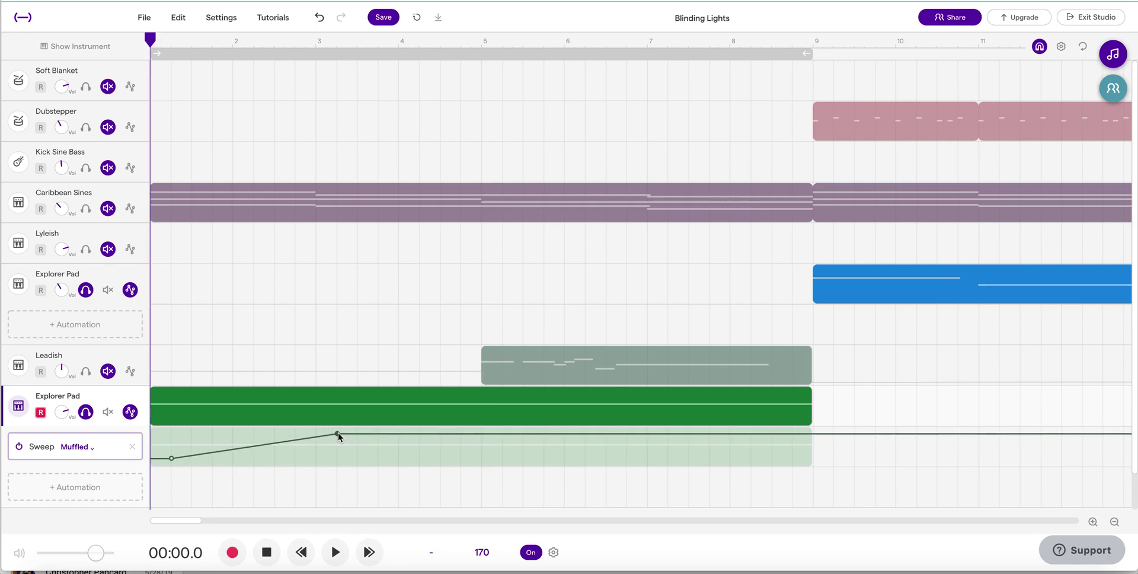
{"action": "key", "text": "space"}
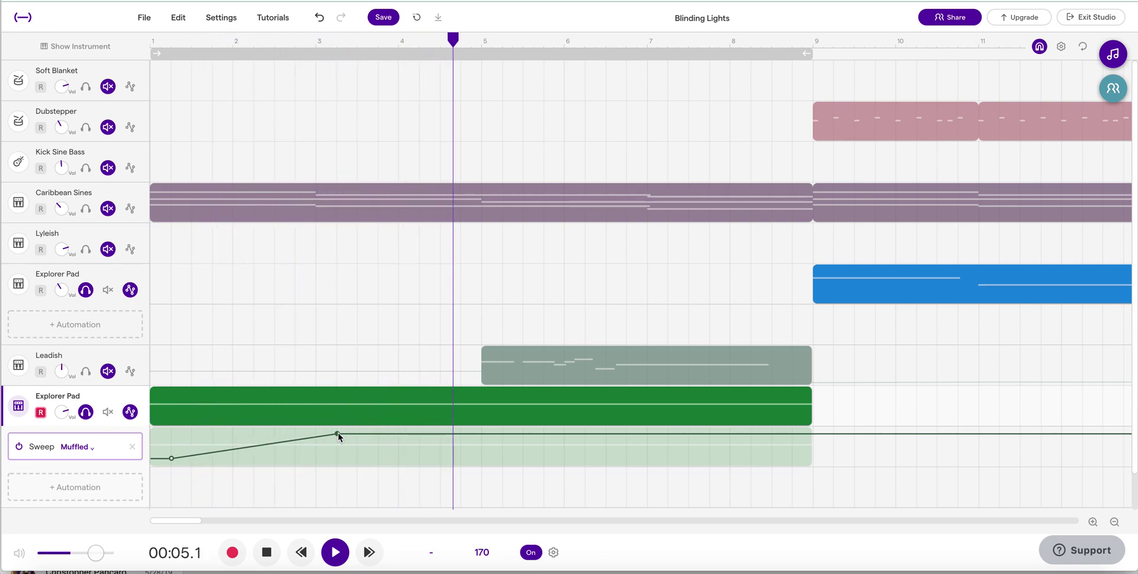
{"action": "key", "text": "space"}
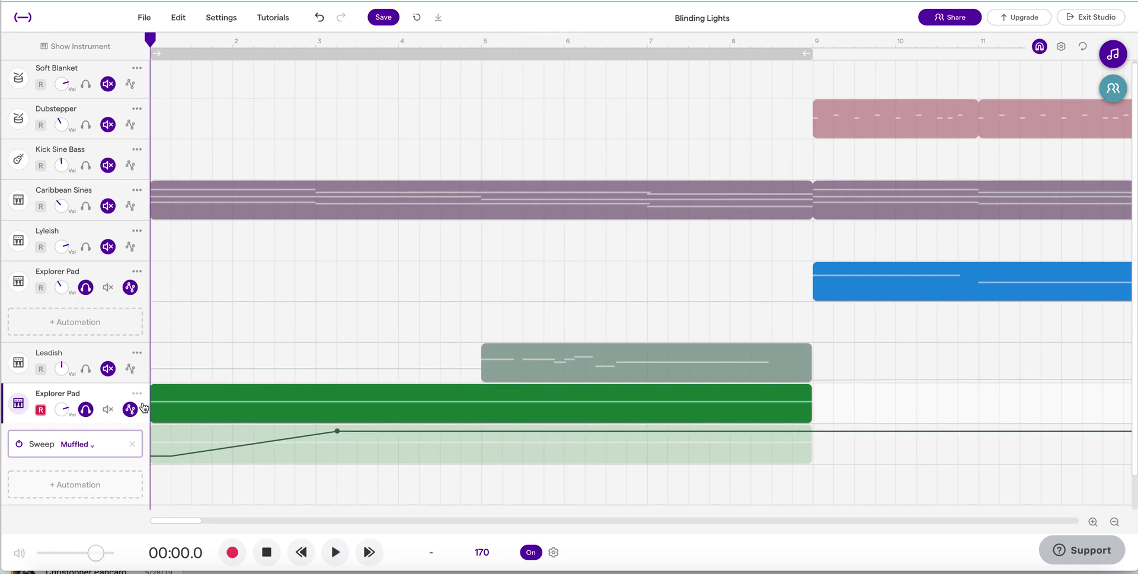
Add a Pan lane to the bottom Explorer Pad, raised at bar 1 and sloping down to about bar 6
{"action": "scroll", "coordinate": [143, 408], "scroll_direction": "down", "scroll_amount": 1}
{"action": "left_click", "coordinate": [98, 455]}
{"action": "left_click", "coordinate": [123, 463]}
{"action": "scroll", "coordinate": [125, 409], "scroll_direction": "down", "scroll_amount": 1}
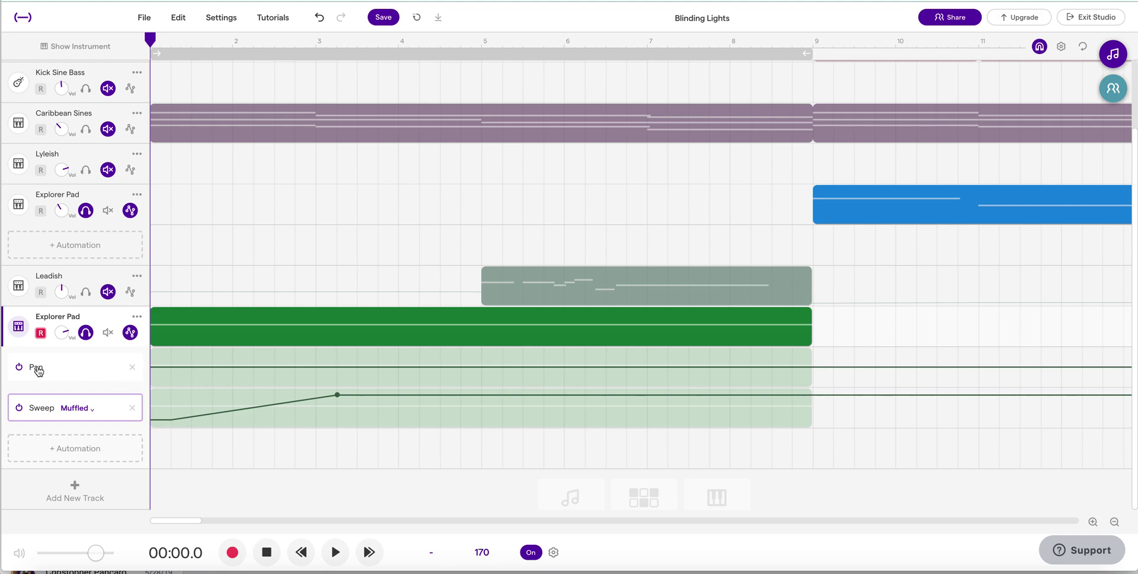
{"action": "left_click", "coordinate": [57, 371]}
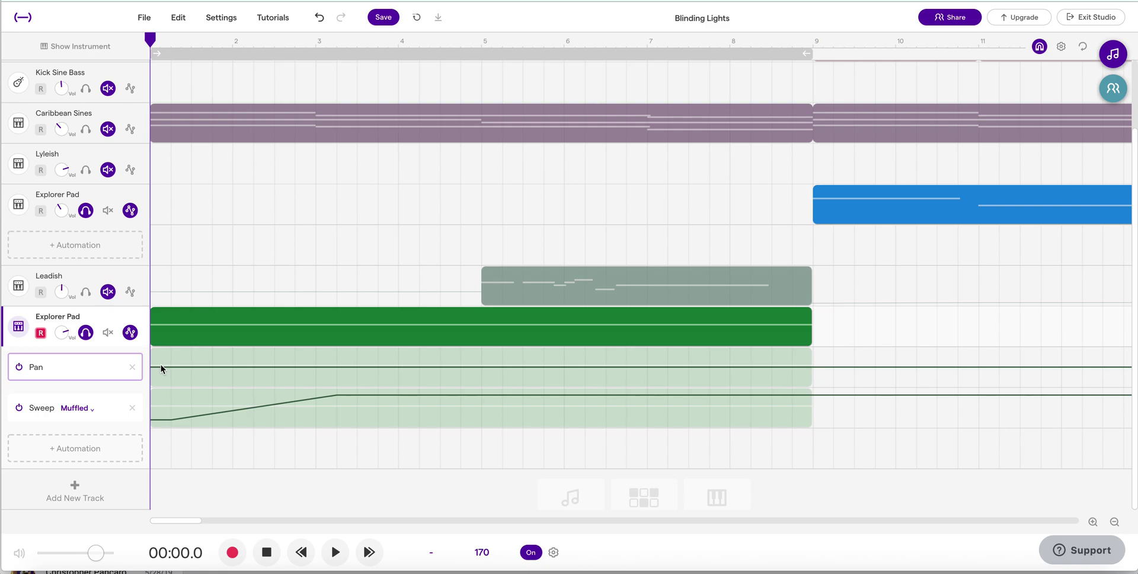
{"action": "left_click_drag", "start_coordinate": [160, 364], "coordinate": [159, 351]}
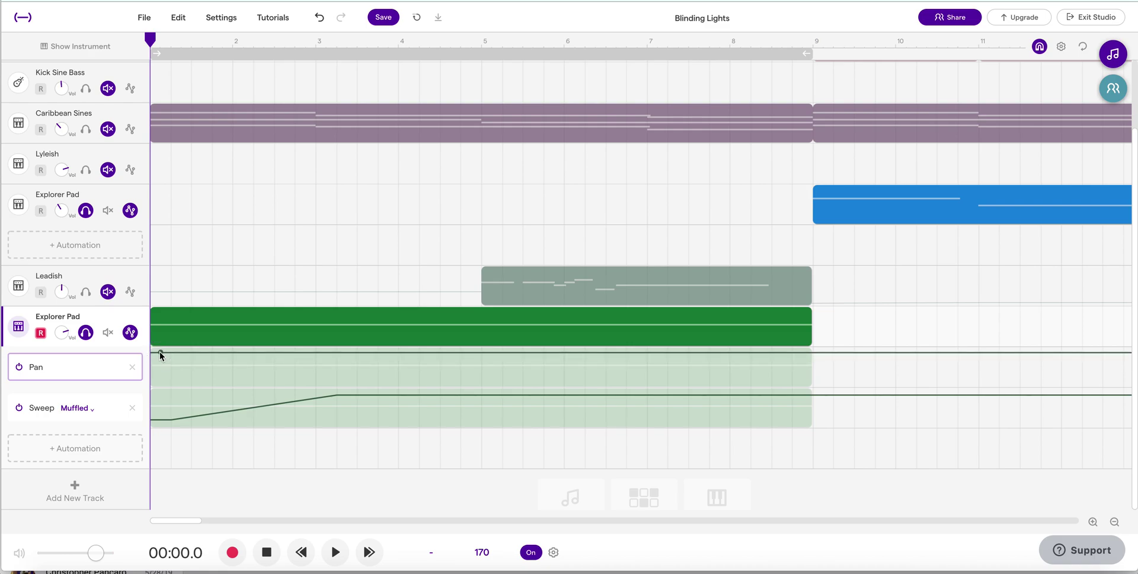
{"action": "left_click", "coordinate": [191, 352]}
{"action": "left_click_drag", "start_coordinate": [192, 354], "coordinate": [584, 382]}
{"action": "key", "text": "space"}
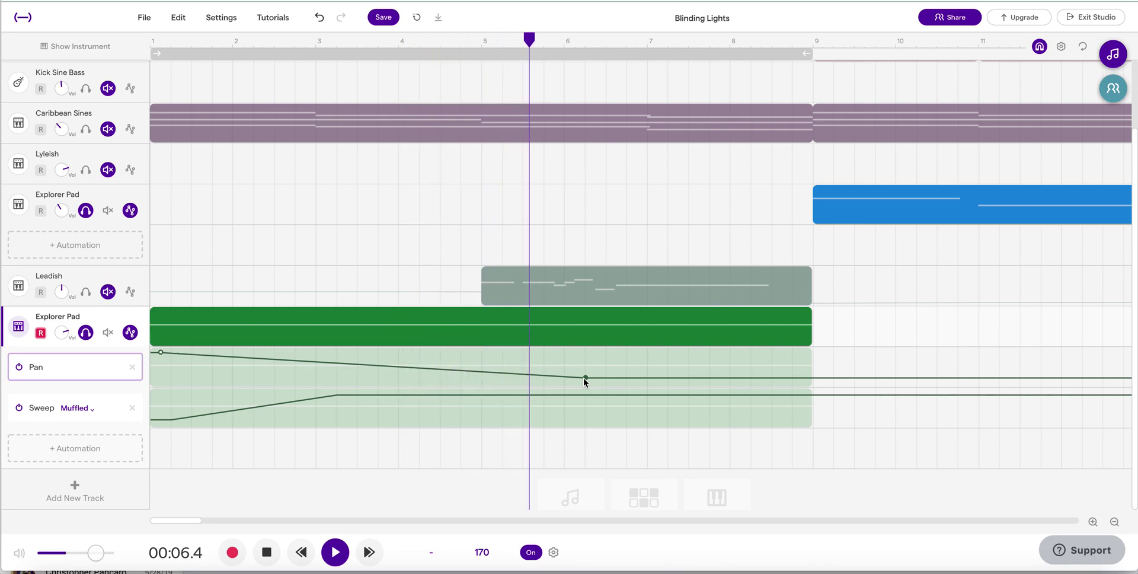
{"action": "left_click_drag", "start_coordinate": [585, 380], "coordinate": [587, 384]}
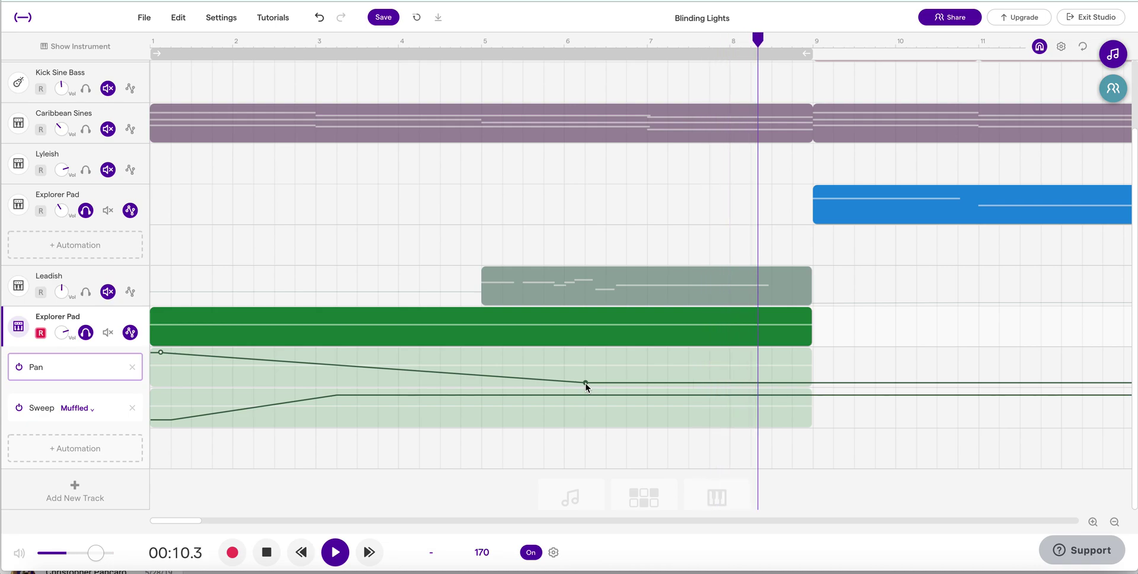
Add a Pan point bringing the line back up near bar 7½, then replay the intro
{"action": "key", "text": "space"}
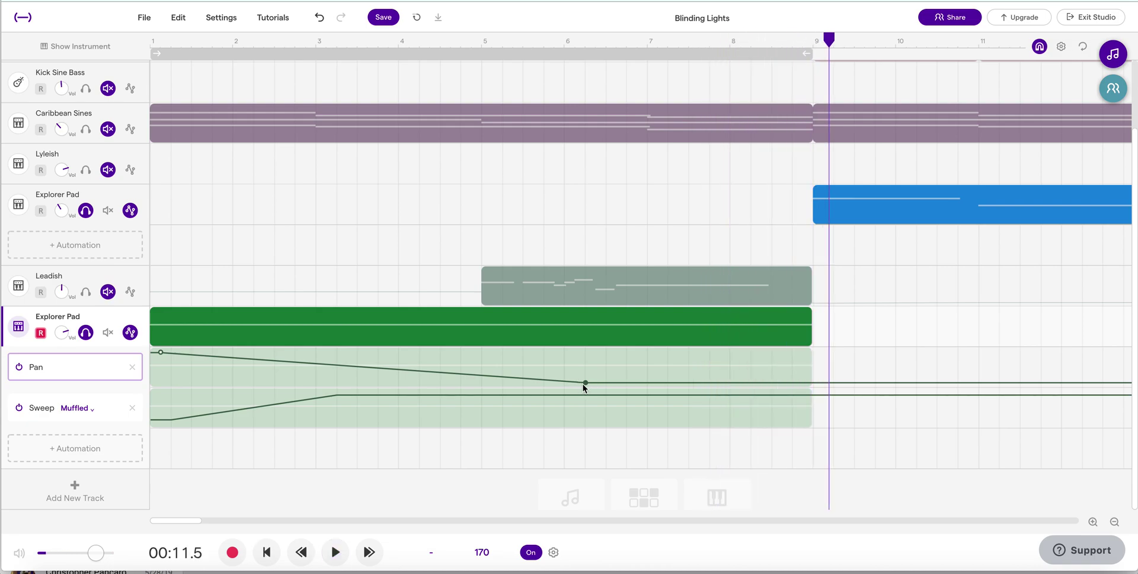
{"action": "left_click", "coordinate": [636, 383]}
{"action": "left_click_drag", "start_coordinate": [635, 383], "coordinate": [686, 369]}
{"action": "key", "text": "space"}
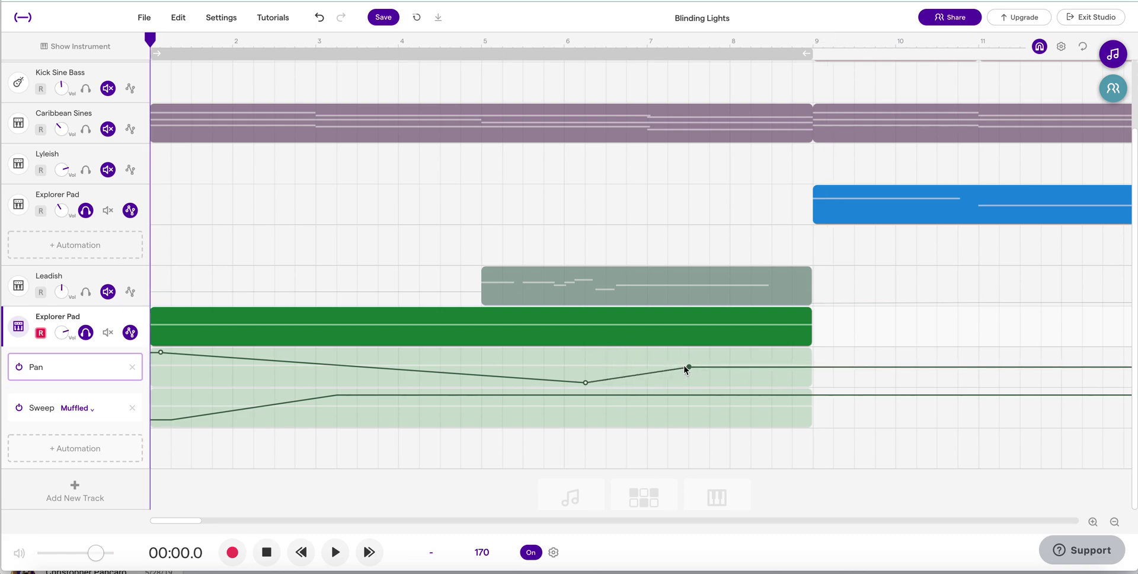
{"action": "key", "text": "space"}
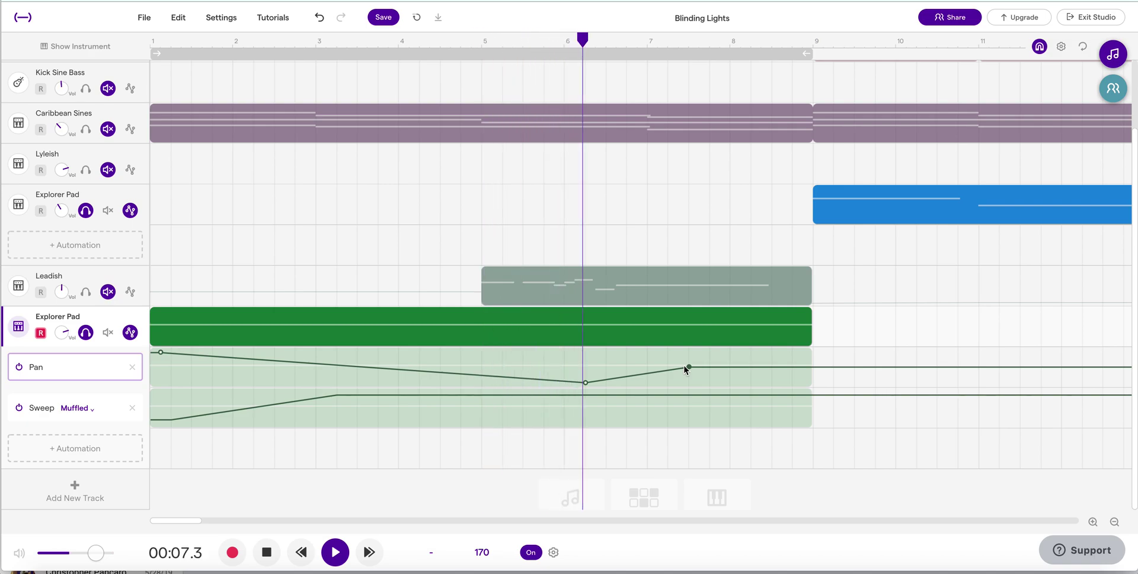
{"action": "key", "text": "space"}
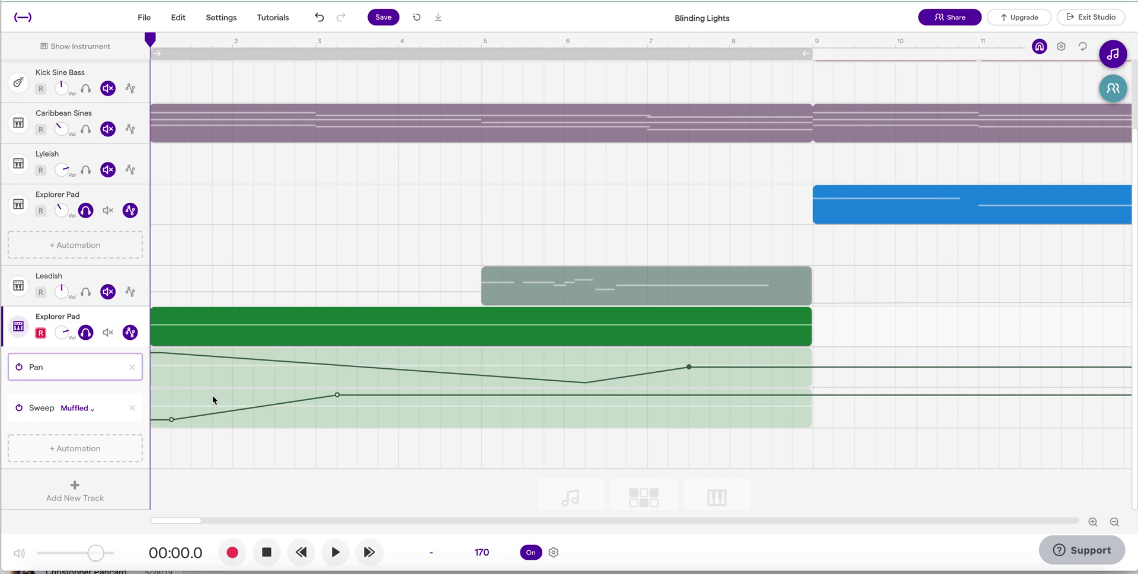
Hide the Explorer Pad automation lanes and clear both Explorer Pad solos
{"action": "left_click", "coordinate": [131, 334]}
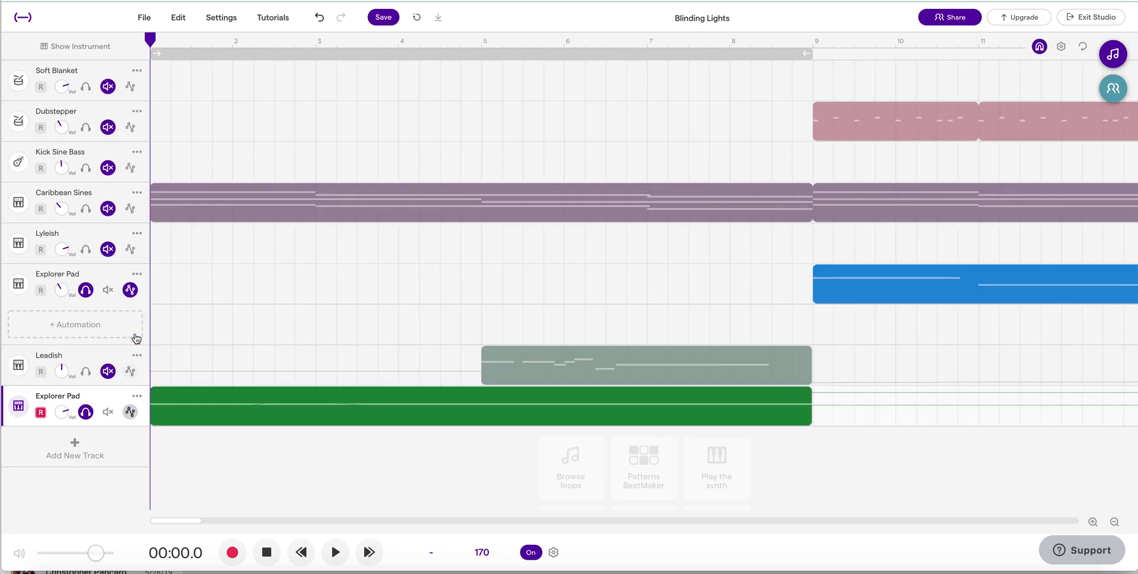
{"action": "left_click", "coordinate": [86, 411]}
{"action": "left_click", "coordinate": [108, 290]}
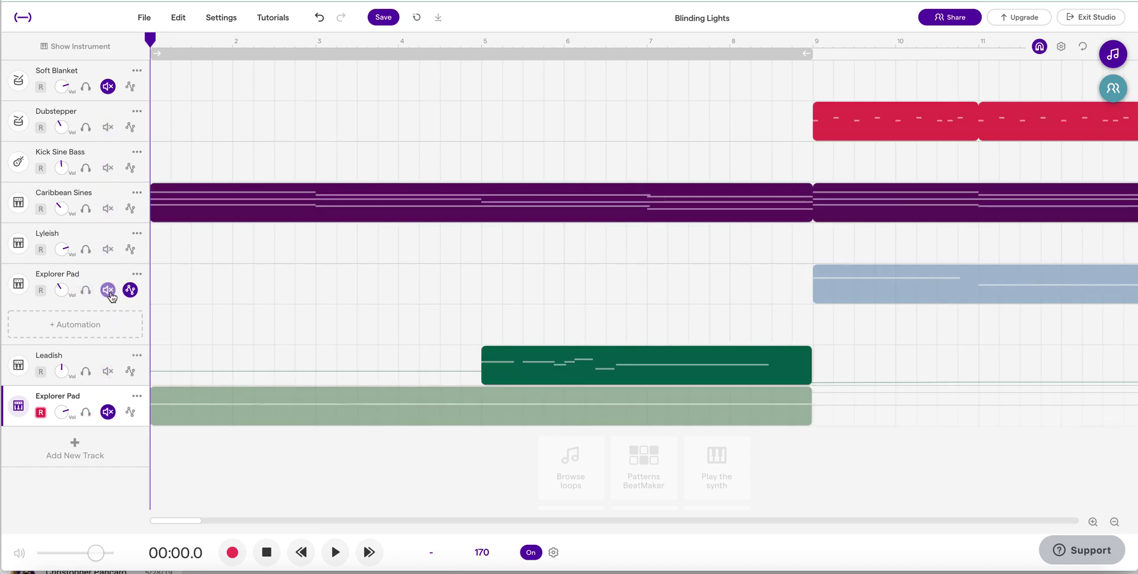
Mute the Lyleish, Caribbean Sines, Kick Sine Bass, Dubstepper and Leadish tracks
{"action": "left_click", "coordinate": [108, 249]}
{"action": "left_click", "coordinate": [108, 209]}
{"action": "left_click", "coordinate": [108, 168]}
{"action": "left_click", "coordinate": [108, 127]}
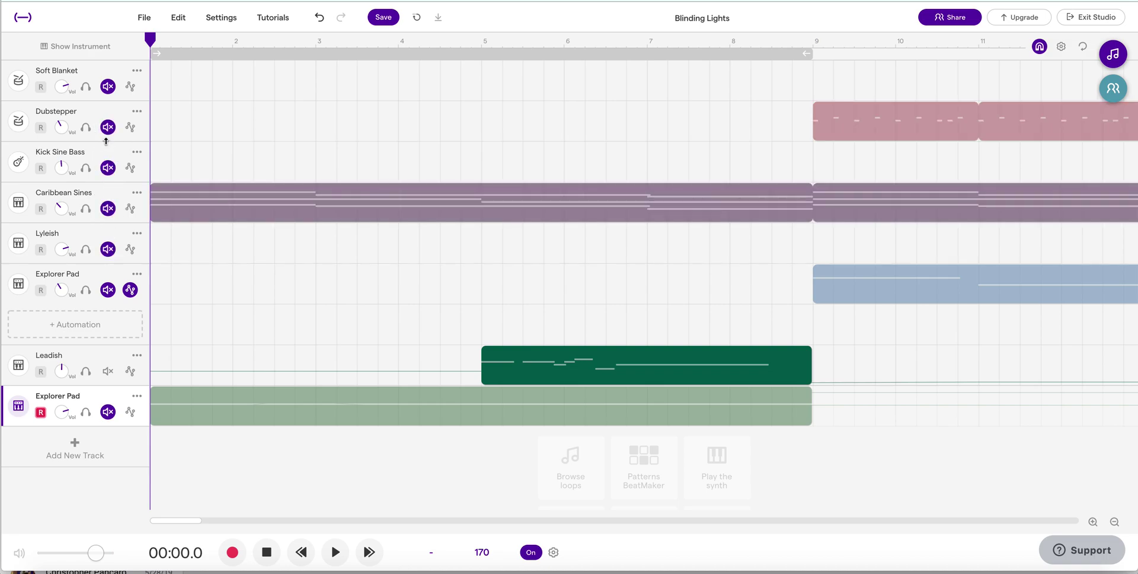
{"action": "left_click", "coordinate": [108, 372]}
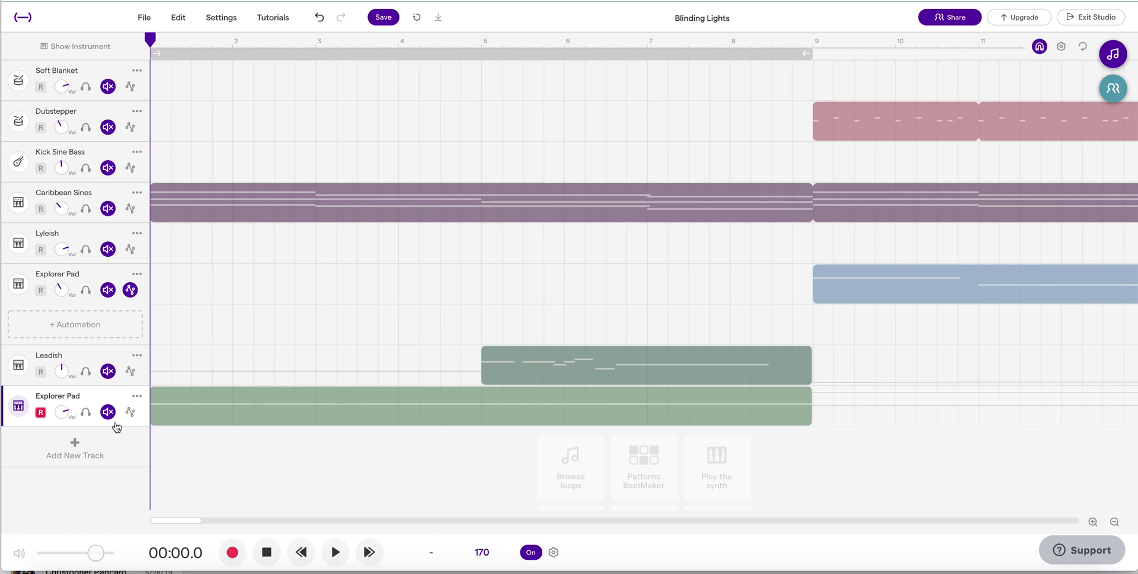
Add a new synthesizer track and bring up its Synths › Fx presets
{"action": "left_click", "coordinate": [77, 445]}
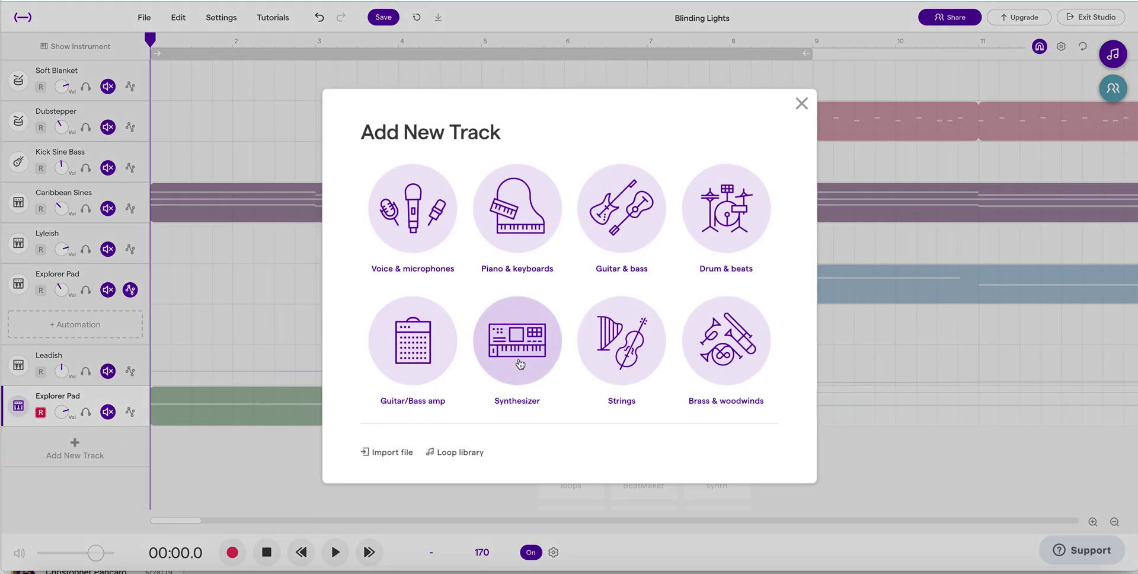
{"action": "left_click", "coordinate": [519, 363]}
{"action": "left_click", "coordinate": [421, 291]}
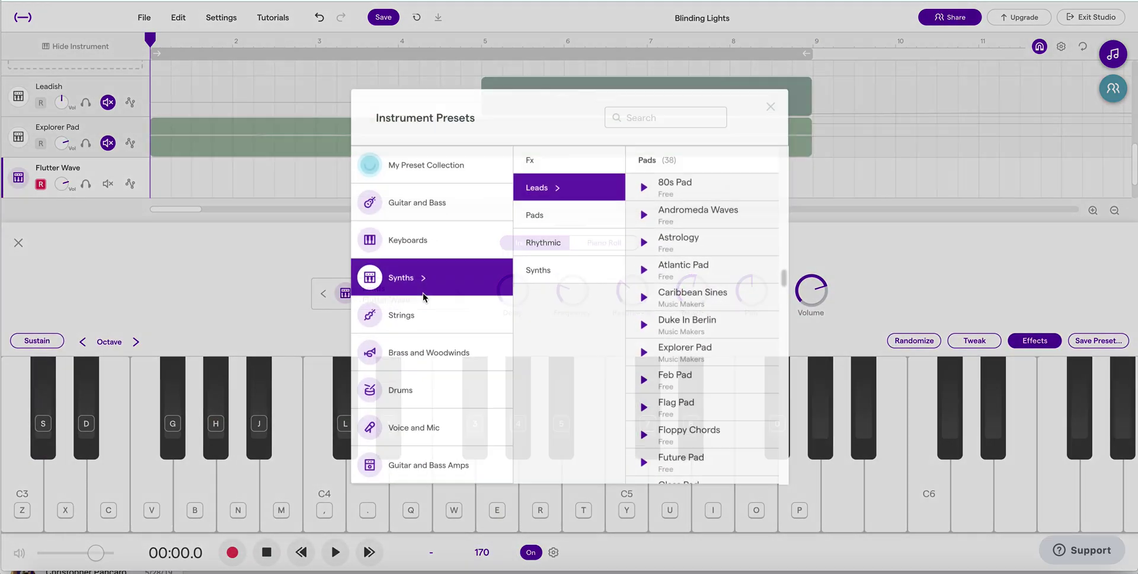
{"action": "left_click", "coordinate": [545, 162]}
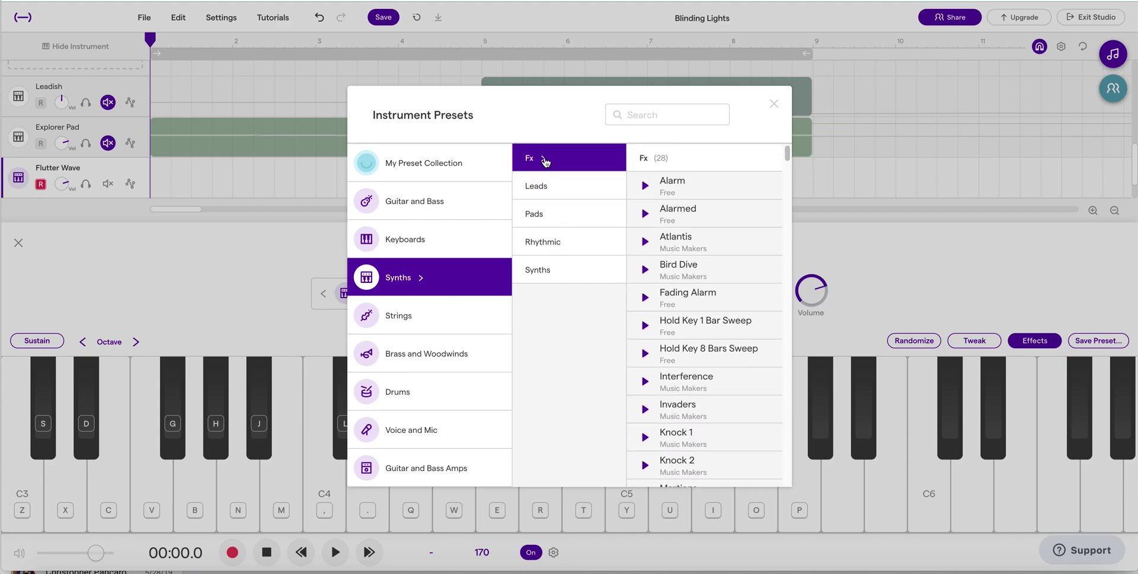
Audition Alarm, Bird Dive and Hold Key 1 Bar Sweep, then settle on Hold Key 8 Bars Sweep
{"action": "left_click", "coordinate": [702, 192]}
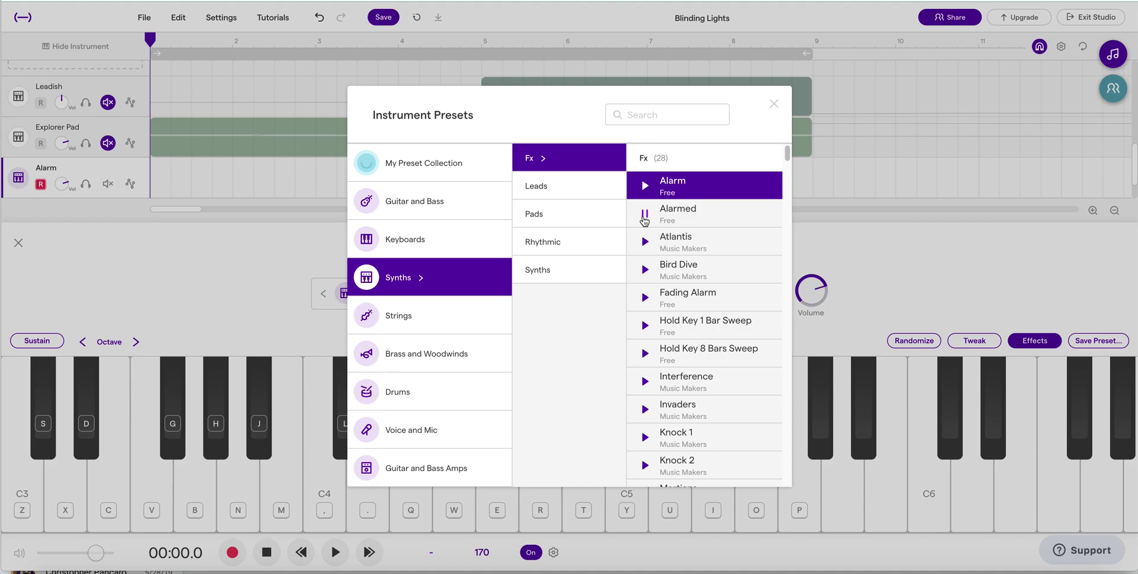
{"action": "left_click", "coordinate": [645, 272]}
{"action": "left_click", "coordinate": [645, 326]}
{"action": "left_click", "coordinate": [646, 355]}
{"action": "left_click", "coordinate": [702, 361]}
{"action": "left_click", "coordinate": [245, 266]}
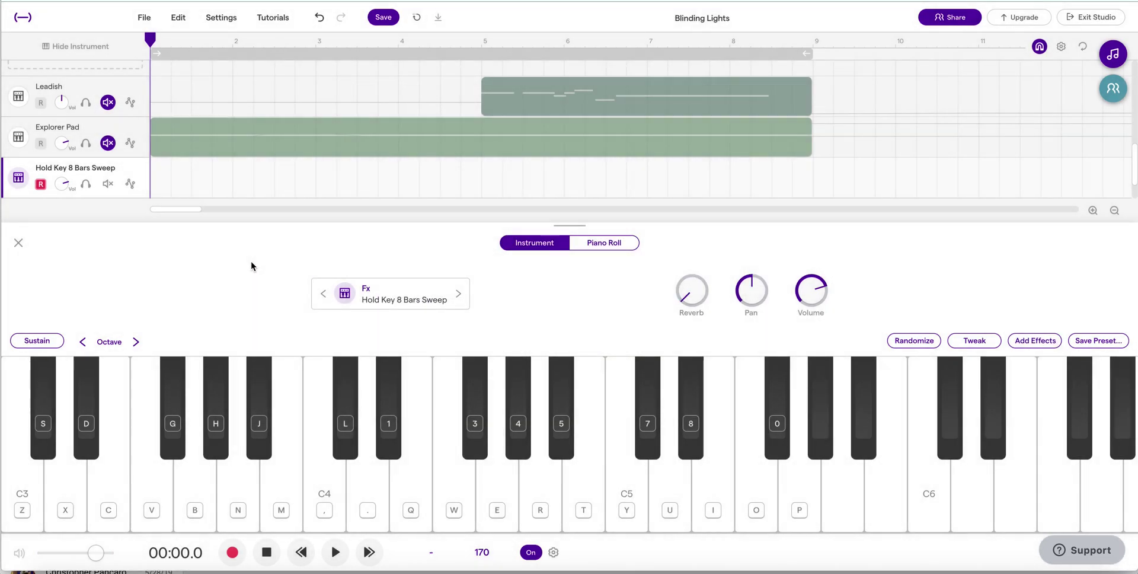
{"action": "scroll", "coordinate": [166, 190], "scroll_direction": "down", "scroll_amount": 1}
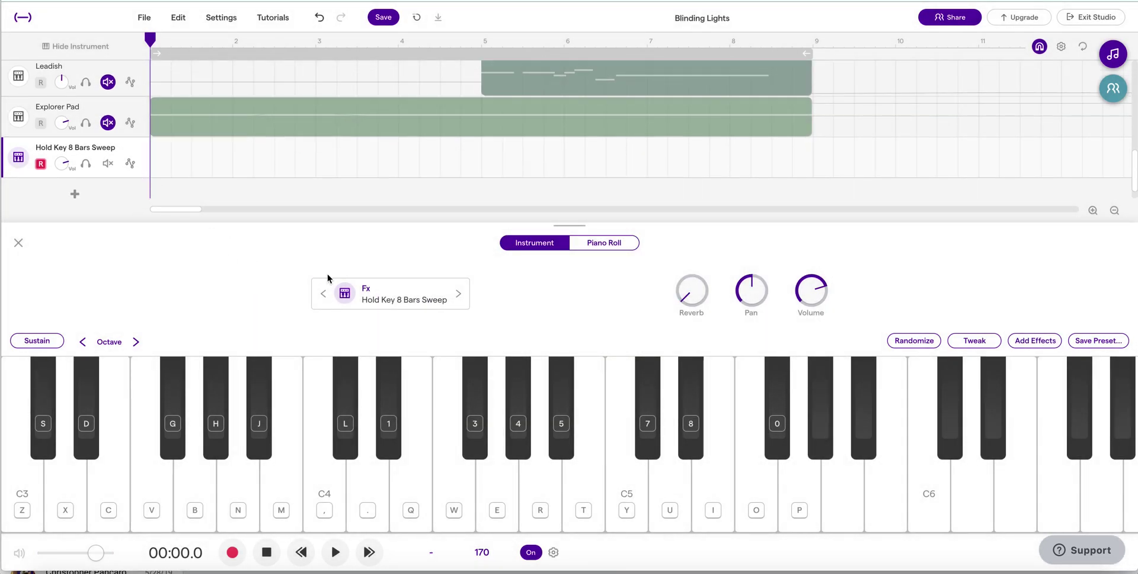
{"action": "left_click", "coordinate": [19, 243]}
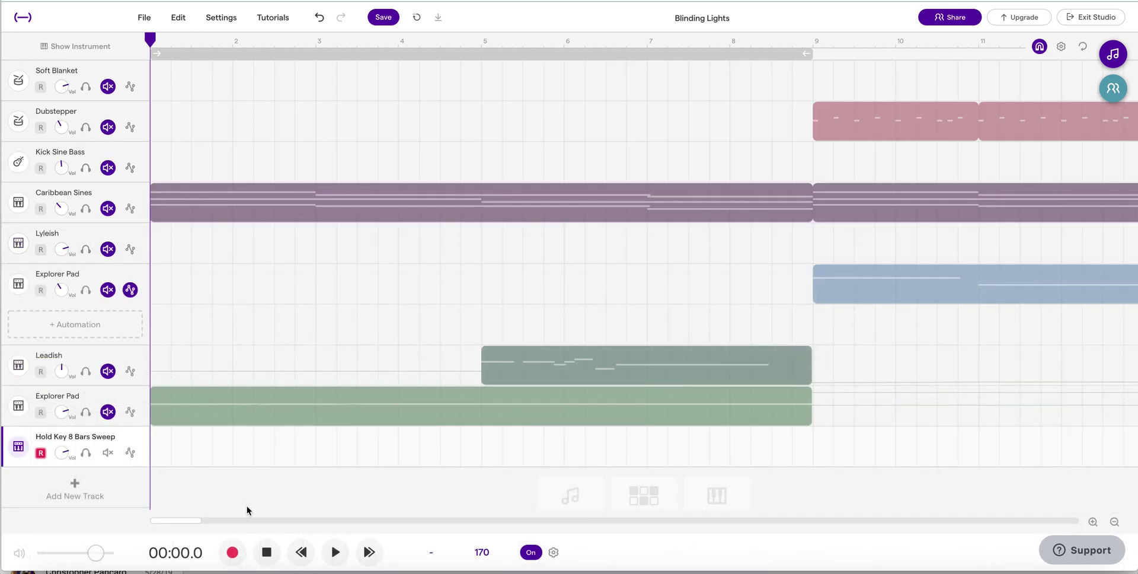
Record a sweep take and trim the new clip to end at bar 9
{"action": "left_click", "coordinate": [232, 552]}
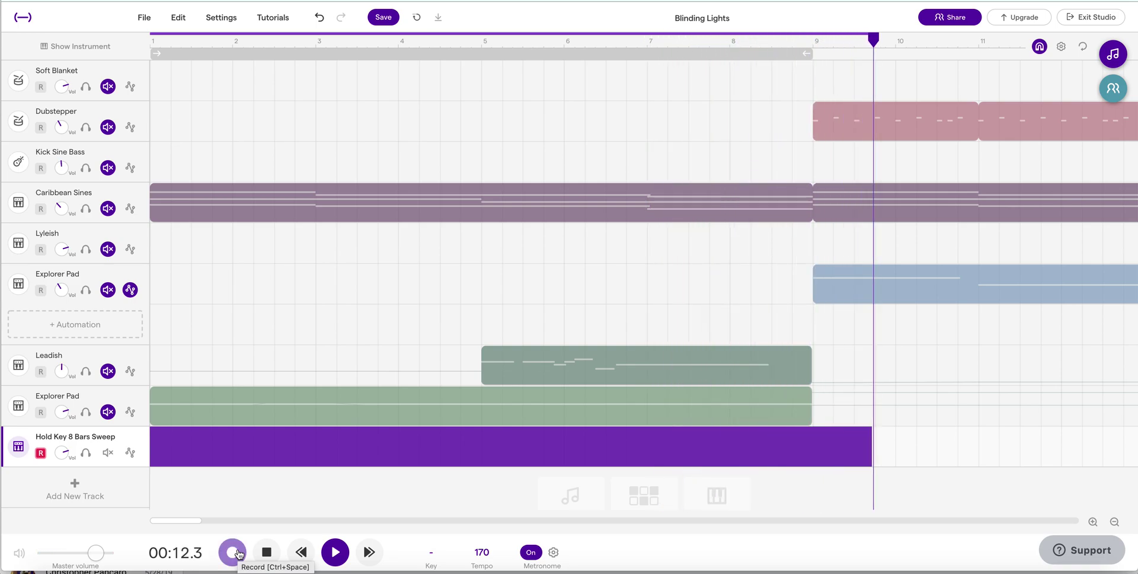
{"action": "left_click", "coordinate": [238, 553]}
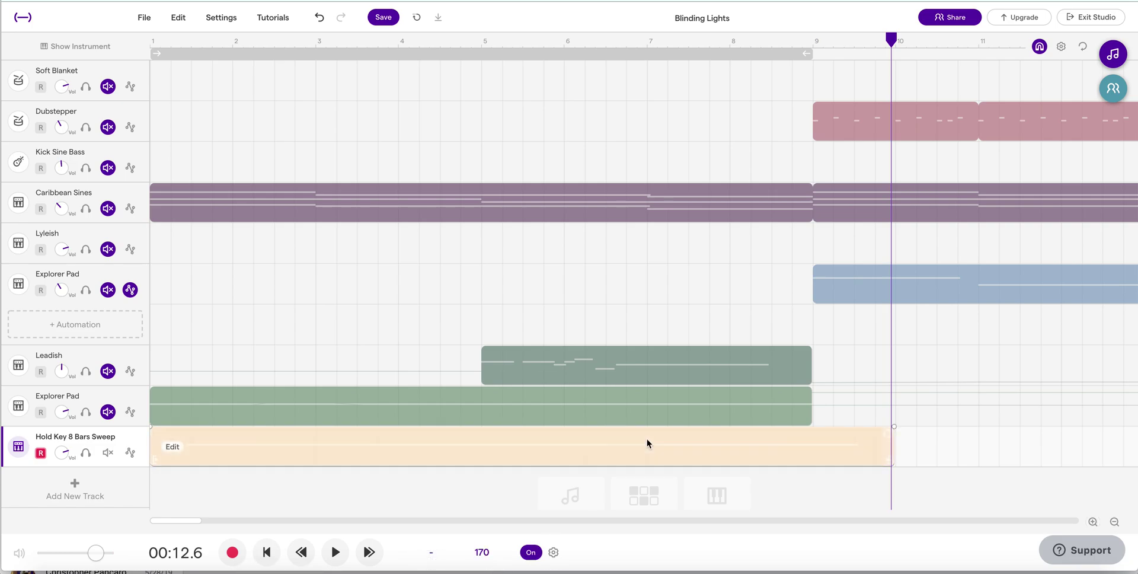
{"action": "left_click", "coordinate": [878, 449]}
{"action": "left_click_drag", "start_coordinate": [891, 461], "coordinate": [810, 461]}
Play the take back from the start with the Hold Key 8 Bars Sweep track soloed
{"action": "key", "text": "Return"}
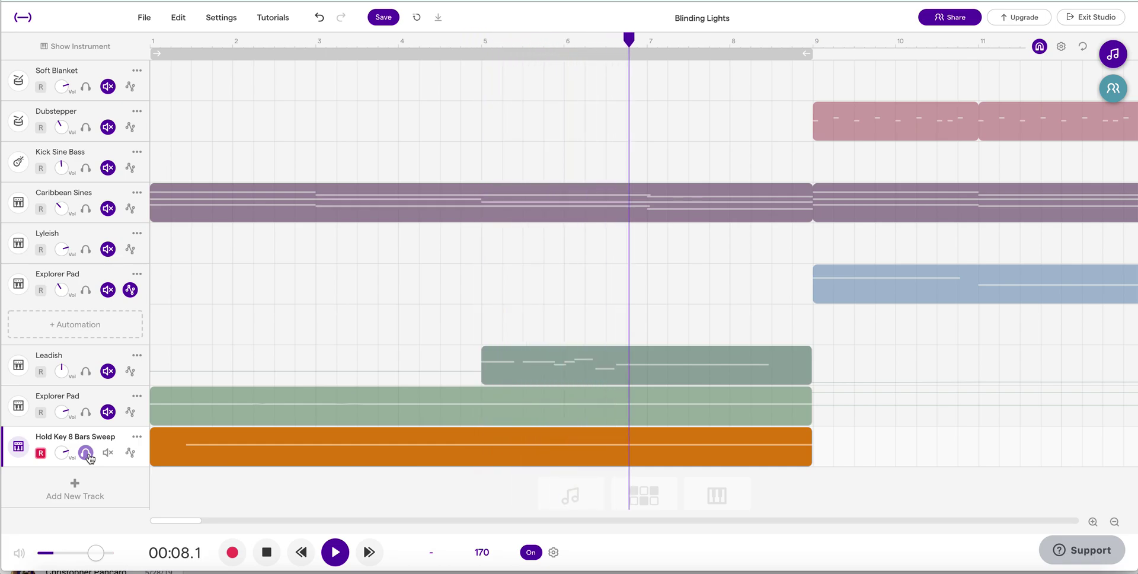
{"action": "left_click", "coordinate": [87, 452]}
{"action": "key", "text": "space"}
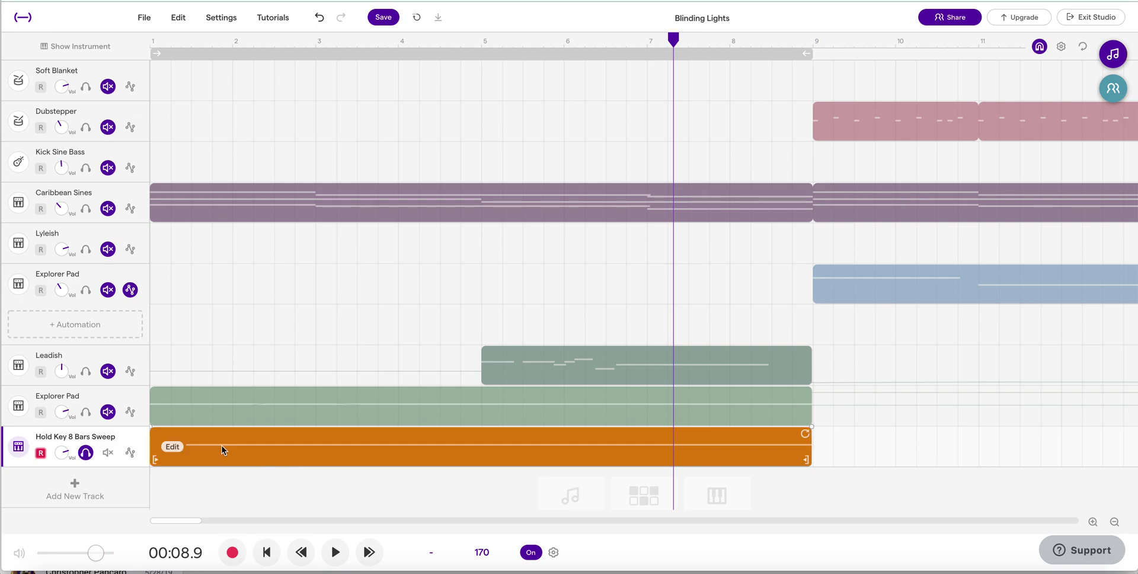
Add a Pan automation lane to the Hold Key 8 Bars Sweep track
{"action": "left_click", "coordinate": [130, 452]}
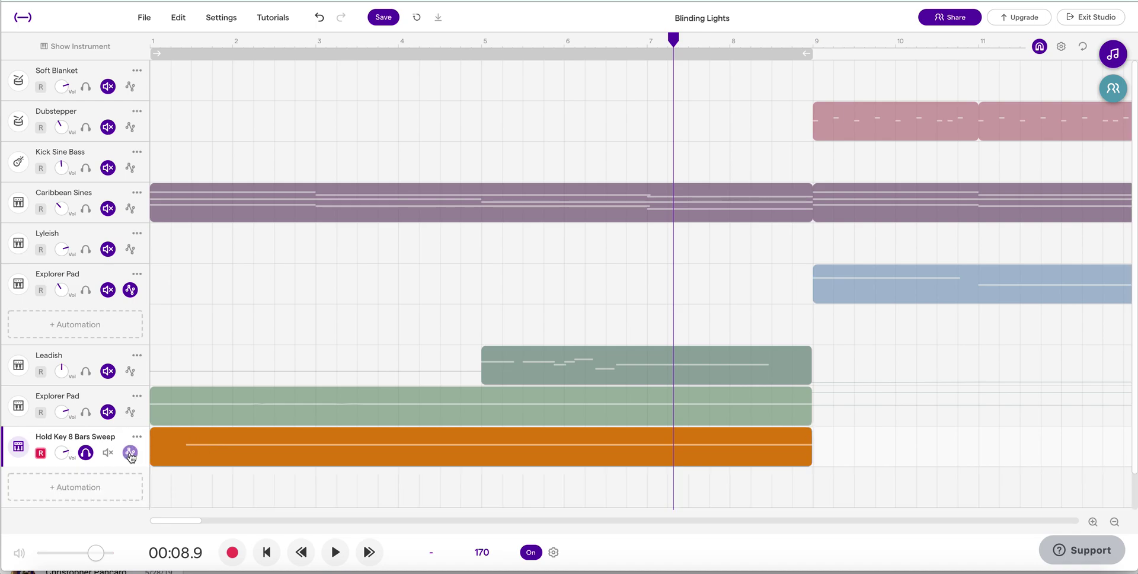
{"action": "left_click", "coordinate": [110, 488]}
{"action": "left_click", "coordinate": [126, 494]}
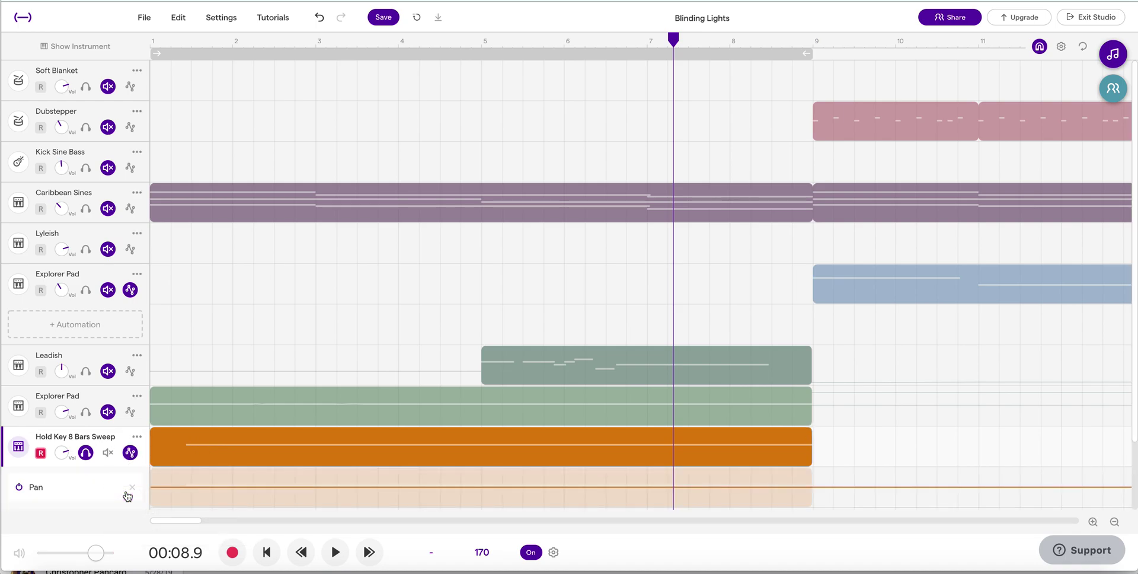
{"action": "scroll", "coordinate": [216, 470], "scroll_direction": "down", "scroll_amount": 2}
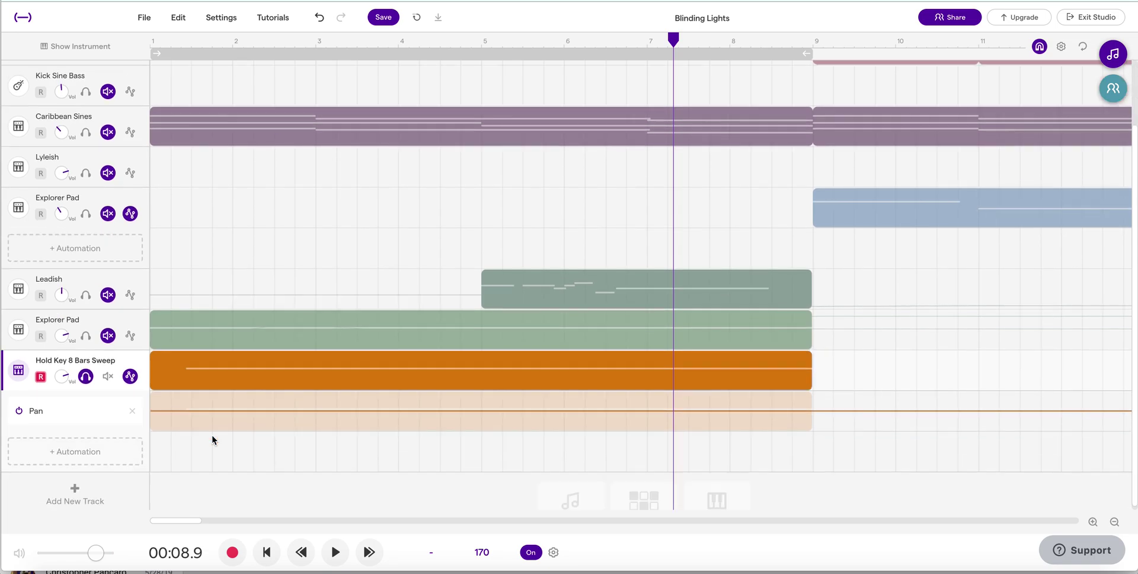
Zigzag the pan line high-low-high-low across bars 1–9, rising before bar 9, and play it back
{"action": "left_click", "coordinate": [154, 396]}
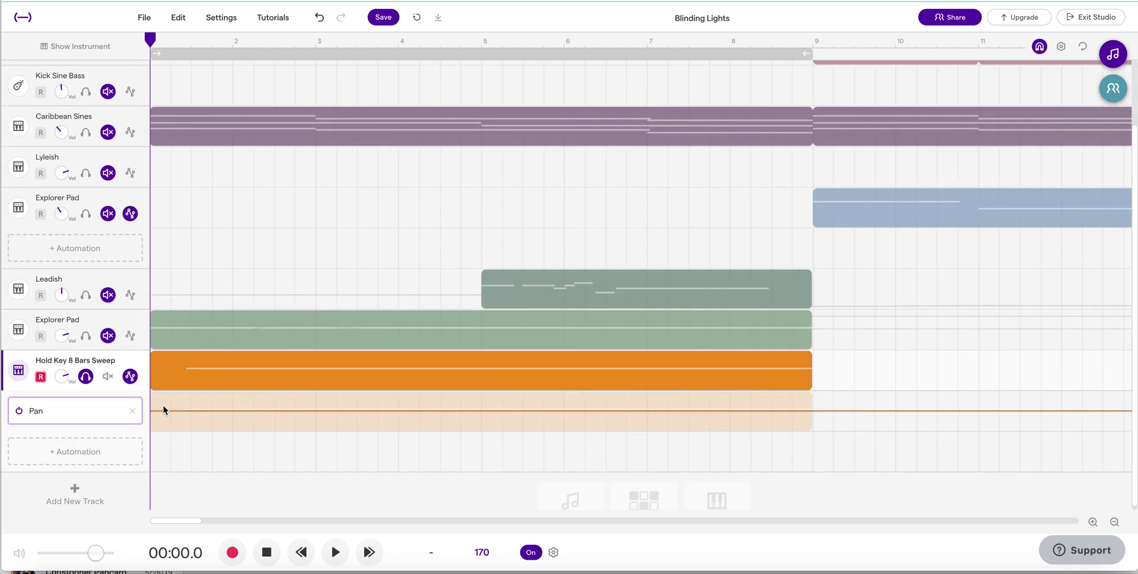
{"action": "left_click_drag", "start_coordinate": [162, 405], "coordinate": [162, 396]}
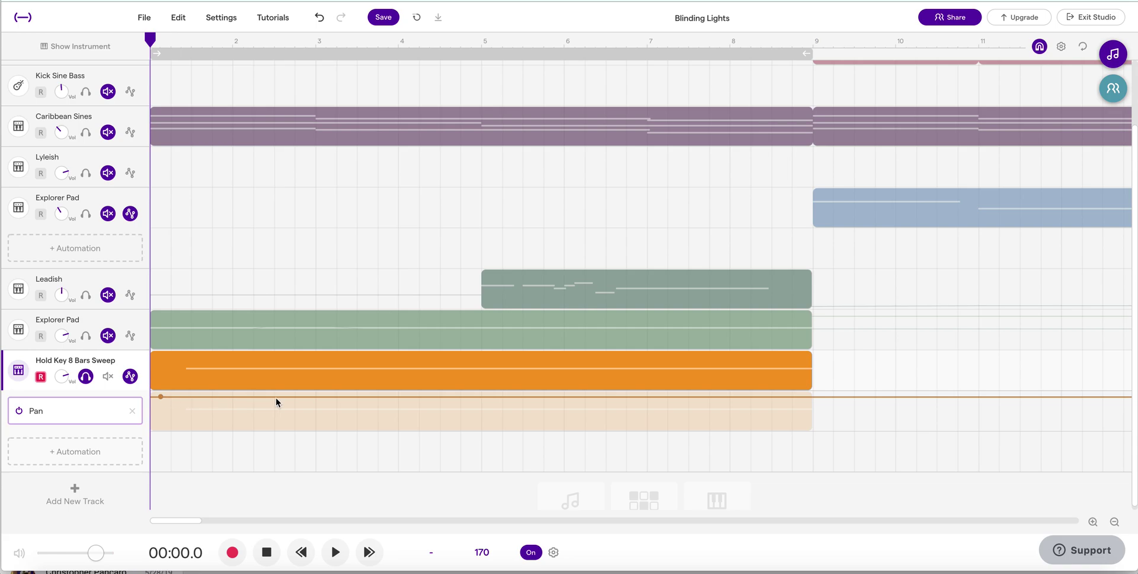
{"action": "left_click_drag", "start_coordinate": [276, 399], "coordinate": [282, 431]}
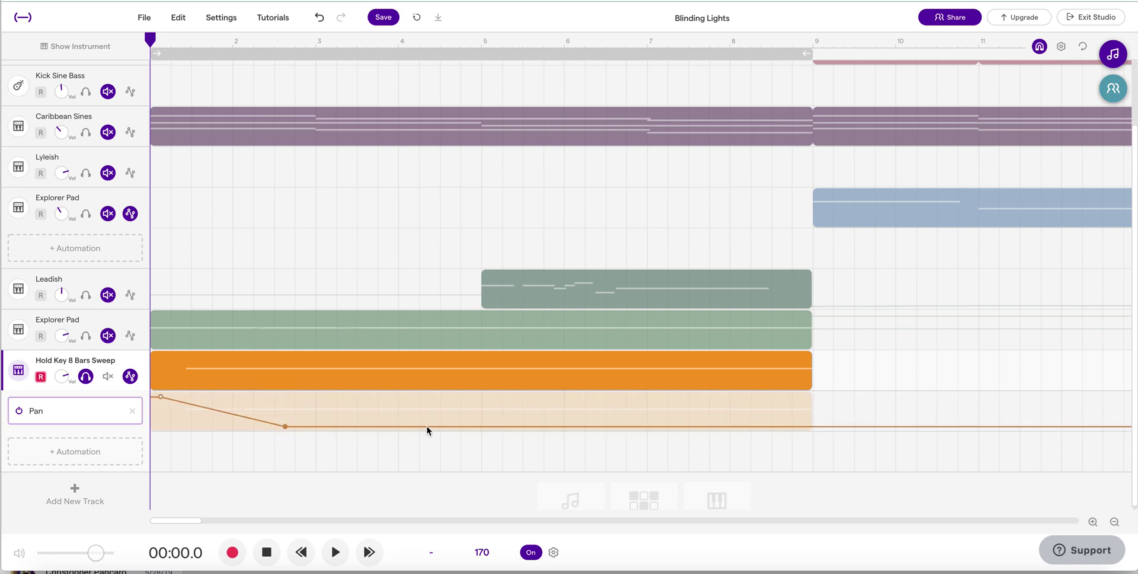
{"action": "left_click_drag", "start_coordinate": [437, 427], "coordinate": [450, 396]}
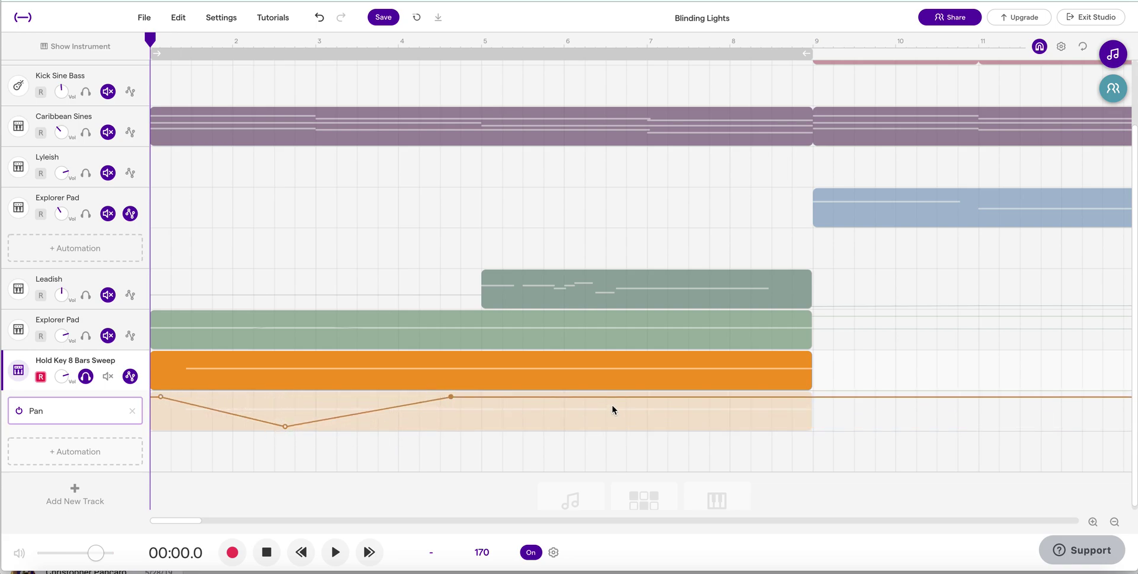
{"action": "left_click_drag", "start_coordinate": [618, 396], "coordinate": [627, 427]}
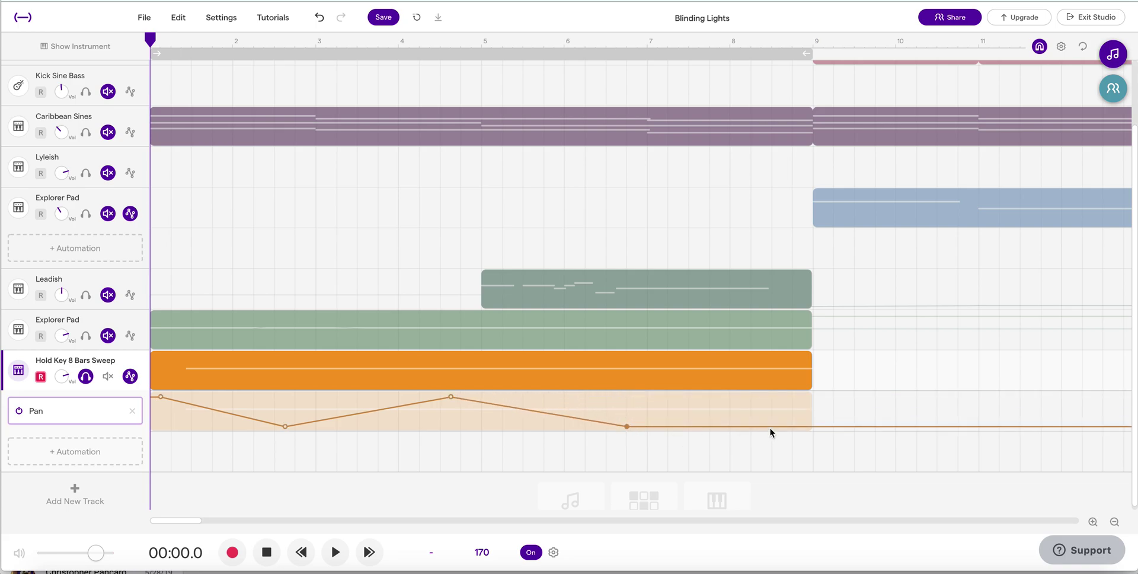
{"action": "left_click_drag", "start_coordinate": [770, 427], "coordinate": [783, 411]}
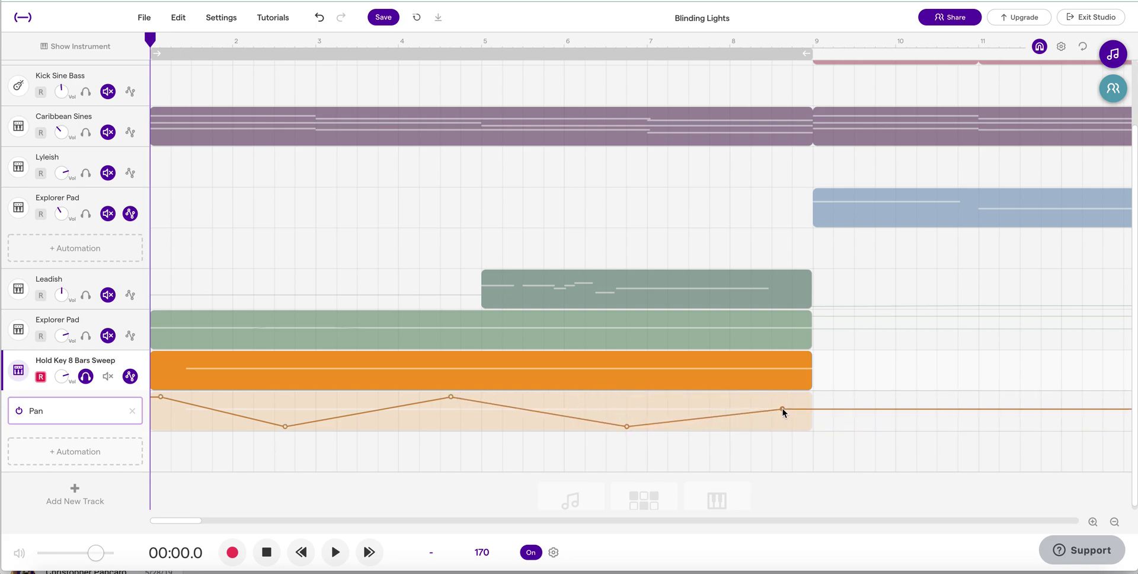
{"action": "key", "text": "space"}
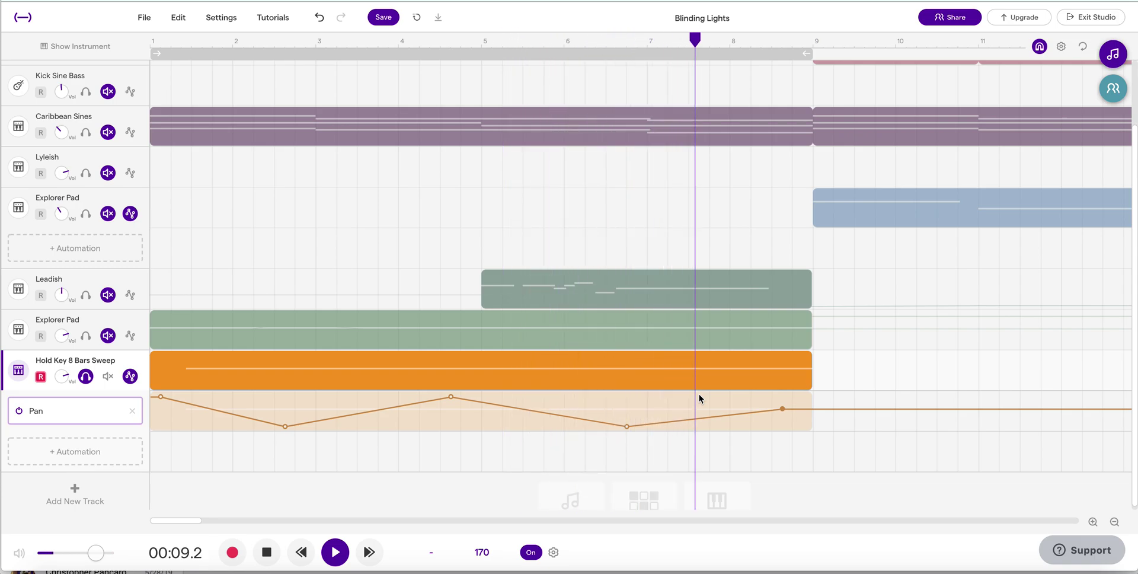
{"action": "key", "text": "space"}
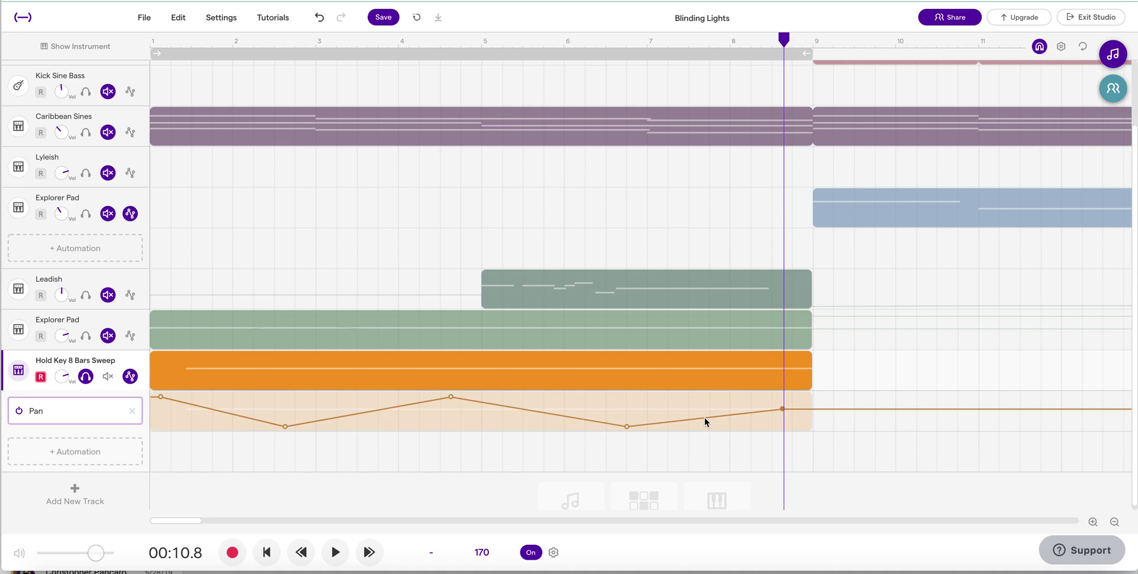
{"action": "mouse_move", "coordinate": [297, 369]}
{"action": "mouse_move", "coordinate": [240, 379]}
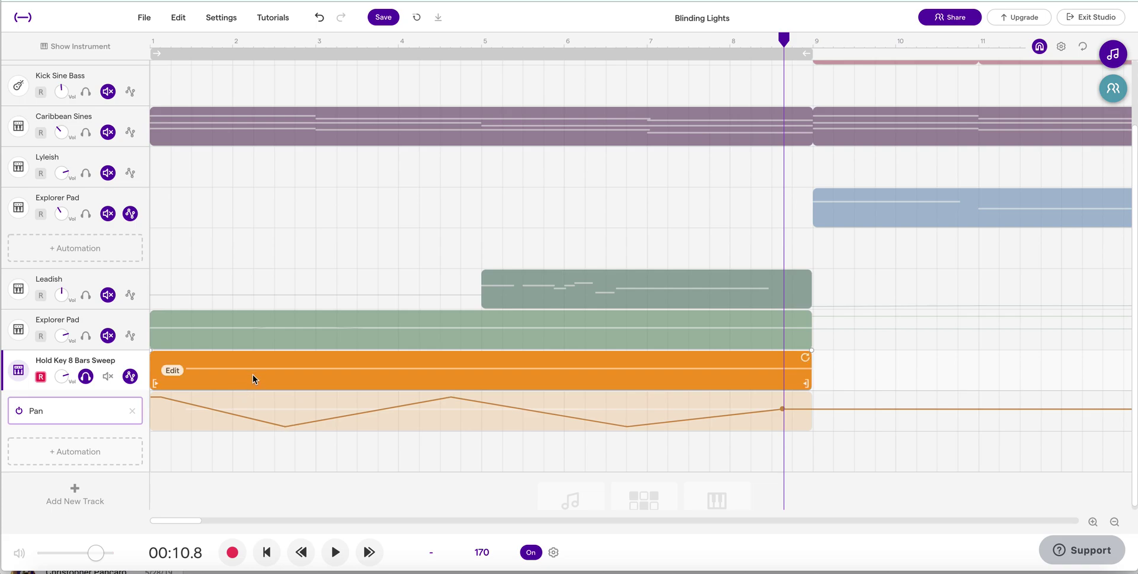